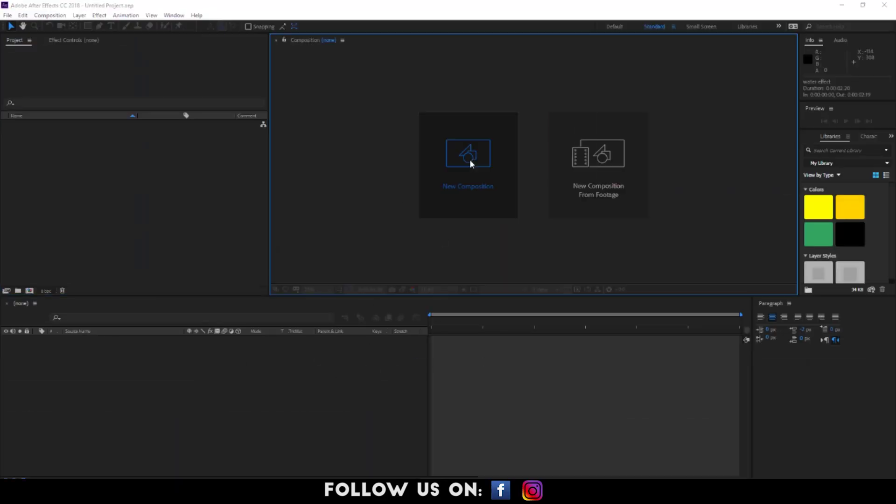
# - Create the 'realistic water' composition containing a solid named 'water effect'
pyautogui.write('realistic water')
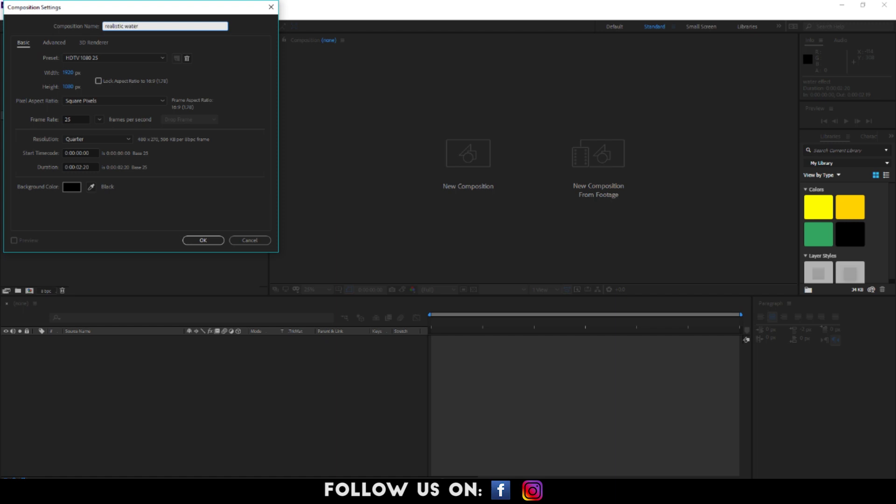
pyautogui.press('Return')
pyautogui.rightClick(134, 395)
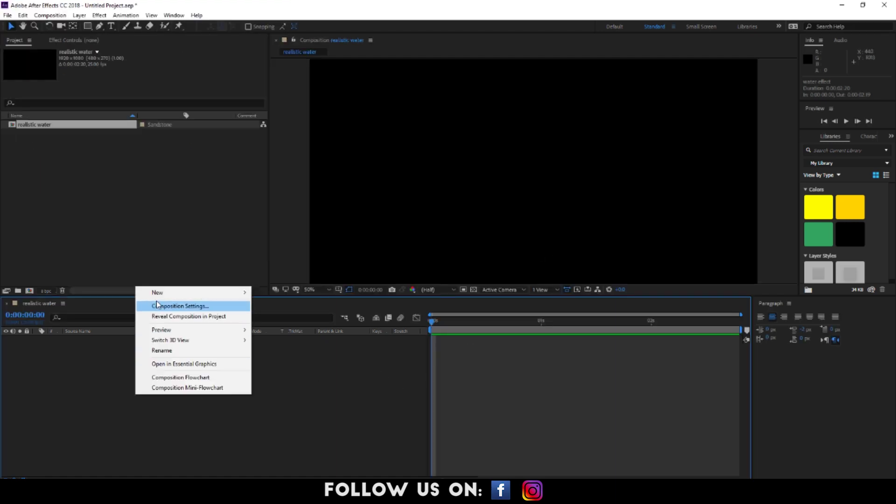
pyautogui.moveTo(157, 293)
pyautogui.click(294, 316)
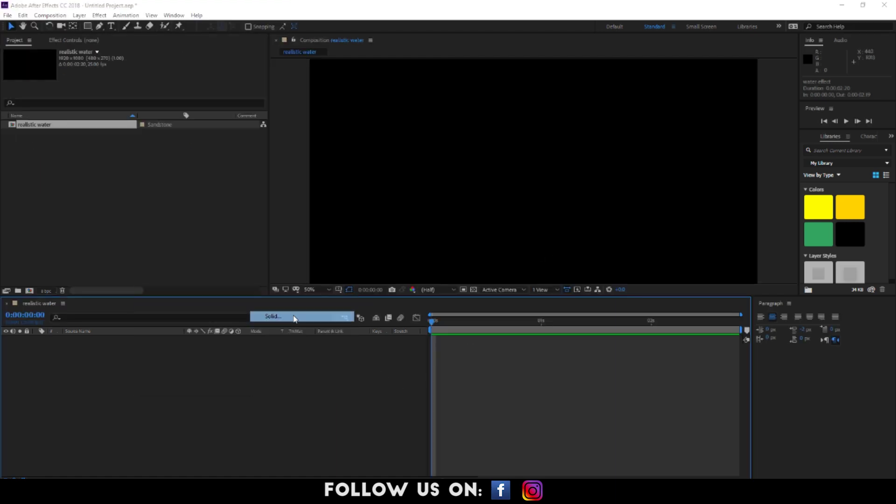
pyautogui.write('water effect')
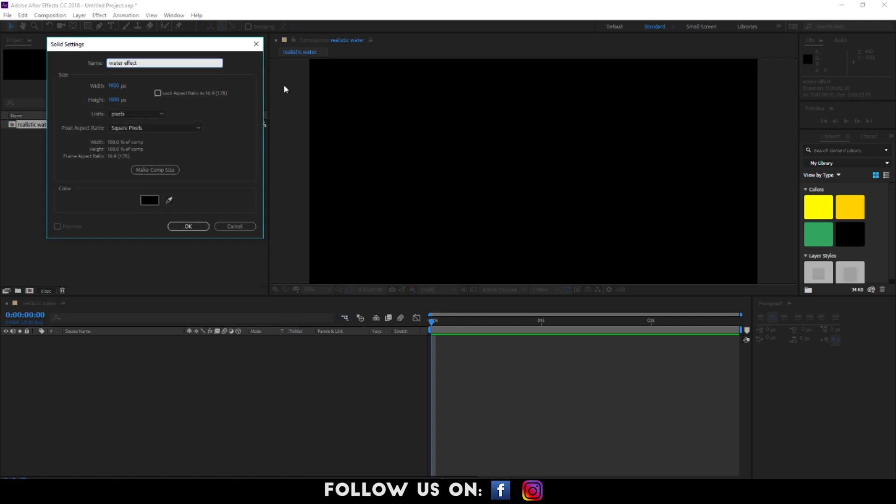
pyautogui.click(199, 226)
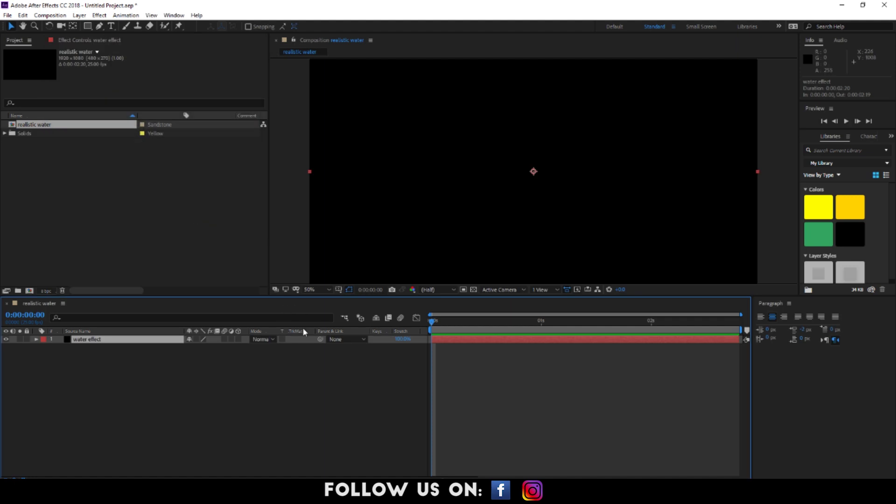
# - Apply Fractal Noise from Effects & Presets to the water effect solid
pyautogui.click(889, 136)
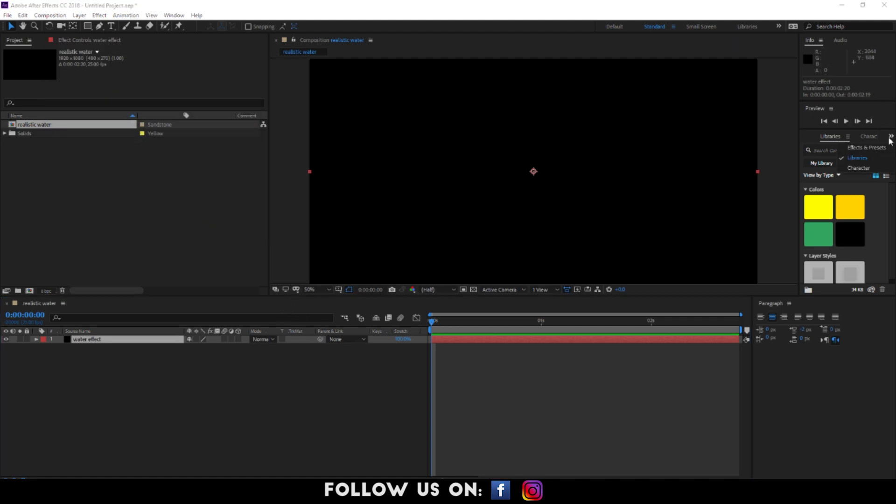
pyautogui.click(874, 150)
pyautogui.write('frac')
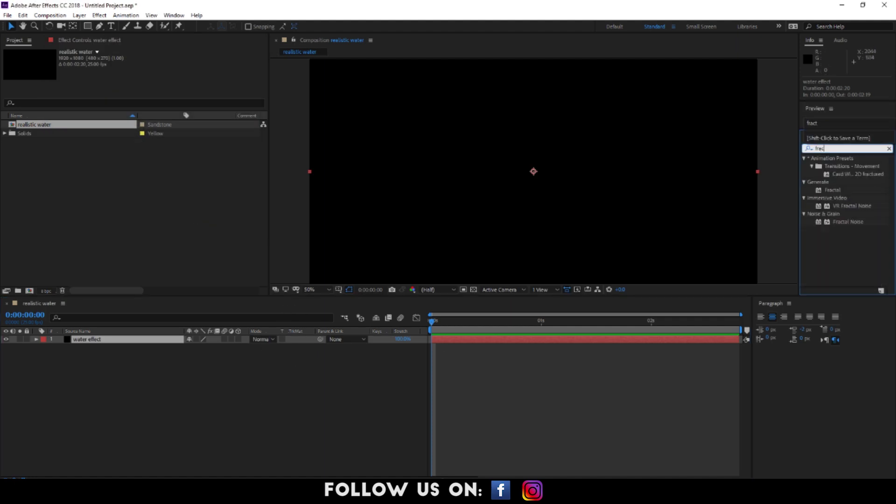
pyautogui.moveTo(848, 225); pyautogui.dragTo(132, 344)
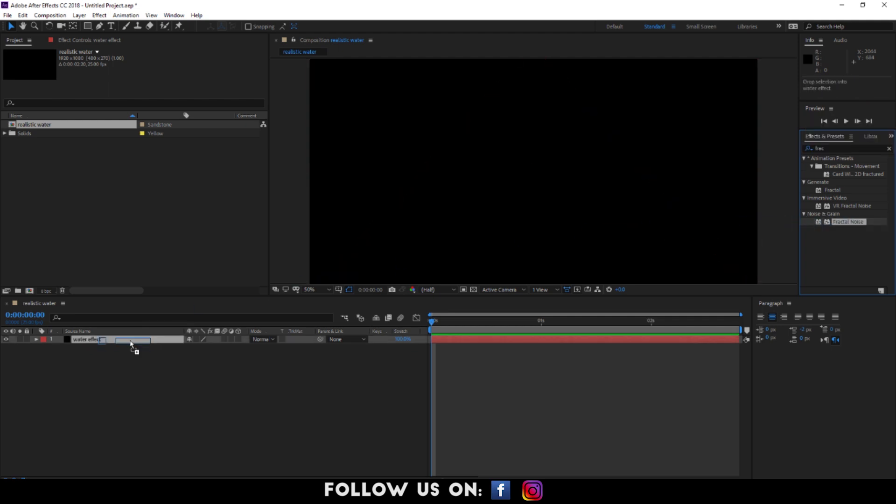
pyautogui.moveTo(432, 322); pyautogui.dragTo(404, 333)
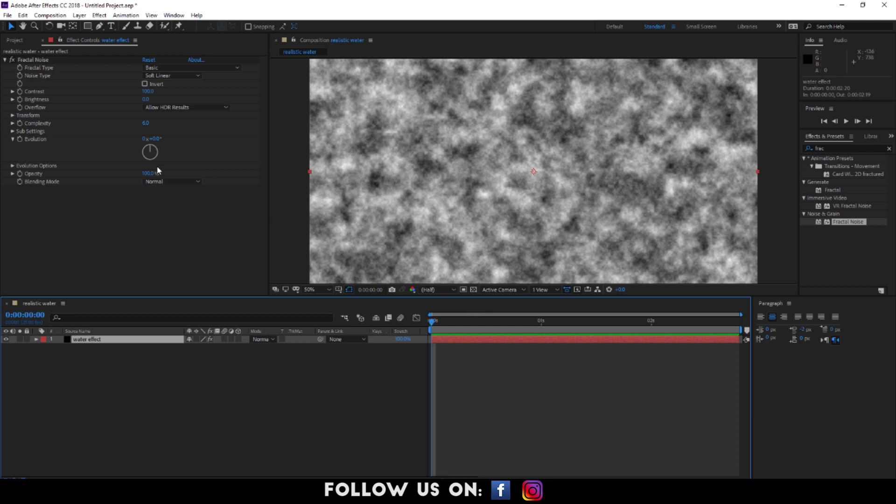
# - Set the Fractal Noise fractal type to Dynamic and noise type to Linear
pyautogui.click(173, 68)
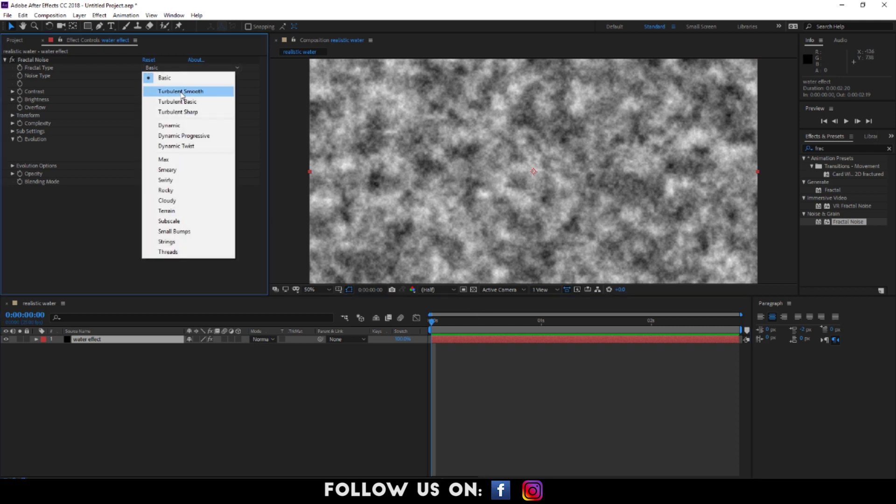
pyautogui.click(178, 129)
pyautogui.click(175, 76)
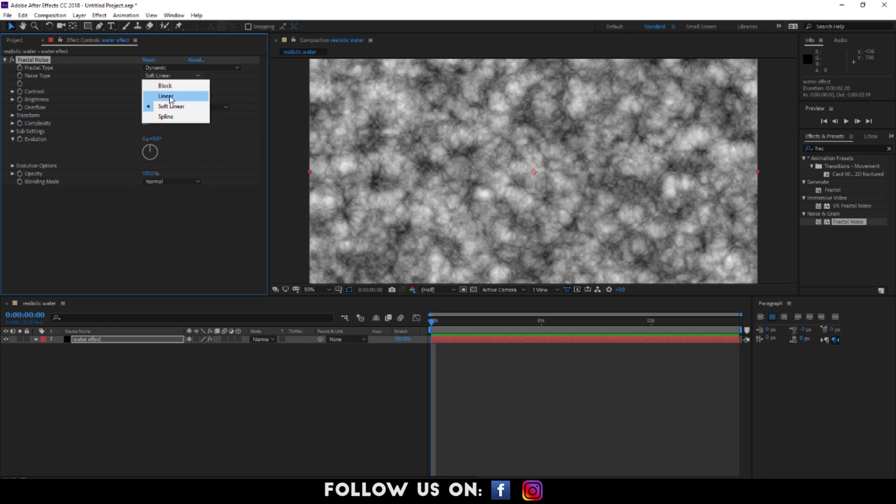
pyautogui.click(171, 98)
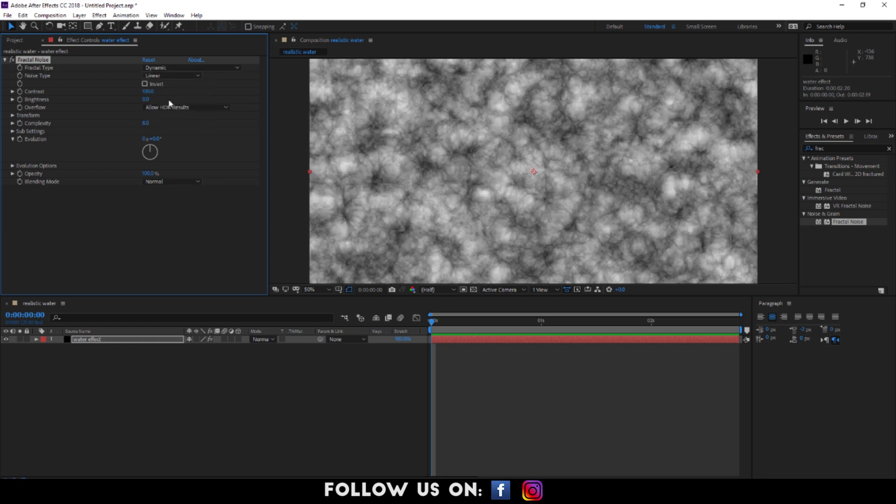
# - Set Contrast 123, Brightness -10 and Complexity 4, then start editing the Transform Scale
pyautogui.click(147, 92)
pyautogui.click(145, 99)
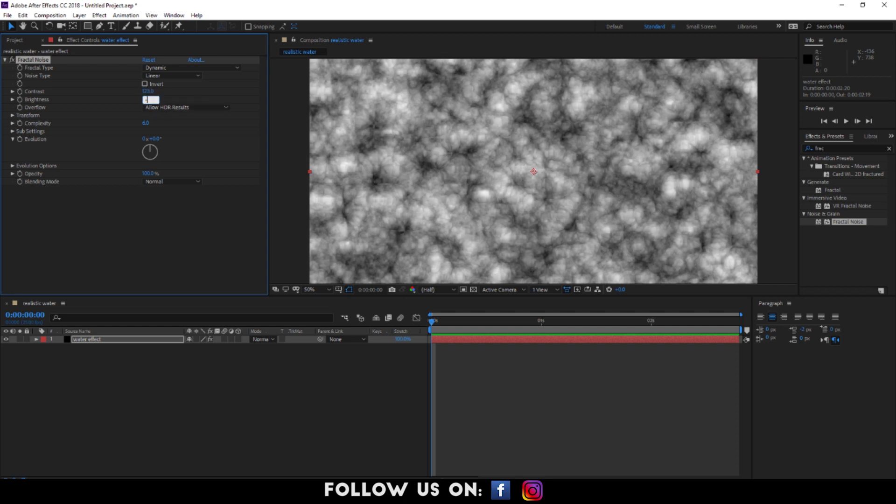
pyautogui.write('-10')
pyautogui.press('Return')
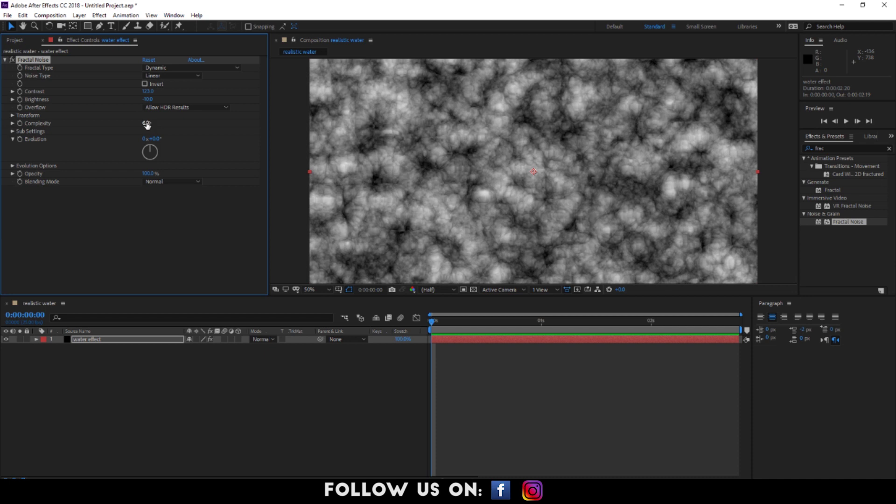
pyautogui.click(146, 124)
pyautogui.write('4')
pyautogui.press('Return')
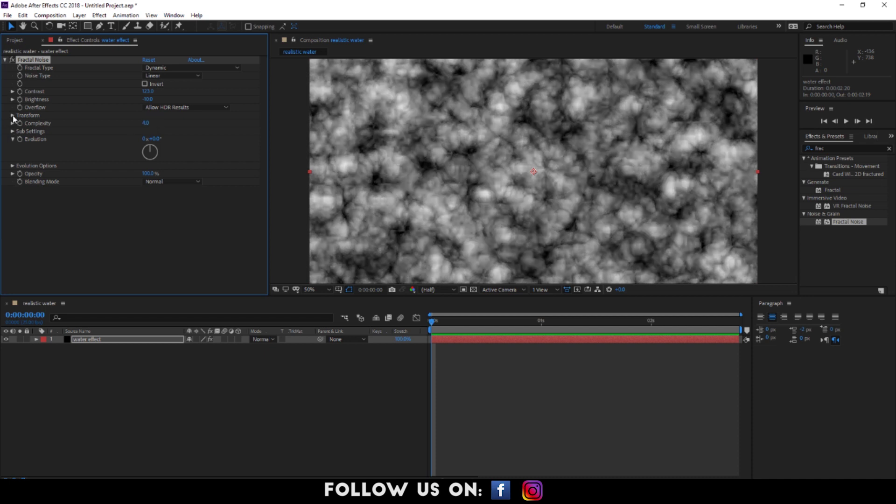
pyautogui.click(12, 115)
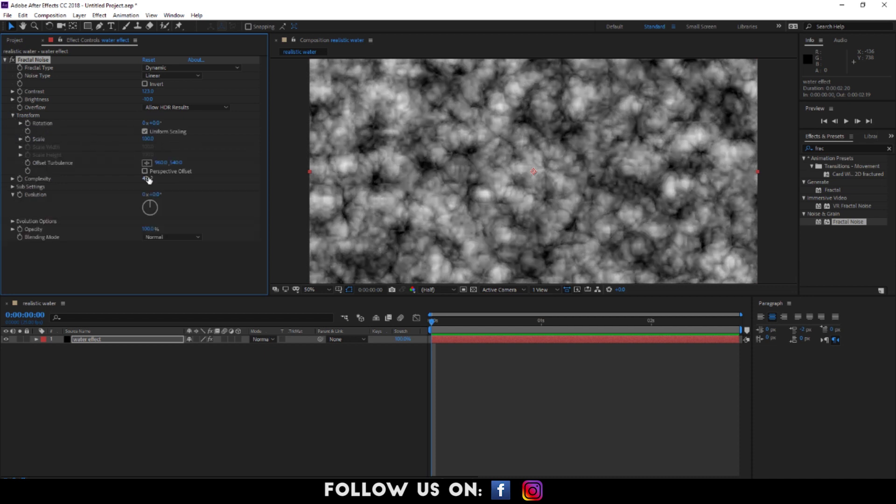
pyautogui.click(146, 140)
# - Set the noise Scale to 150 and scrub the timeline to check it
pyautogui.write('150')
pyautogui.press('Return')
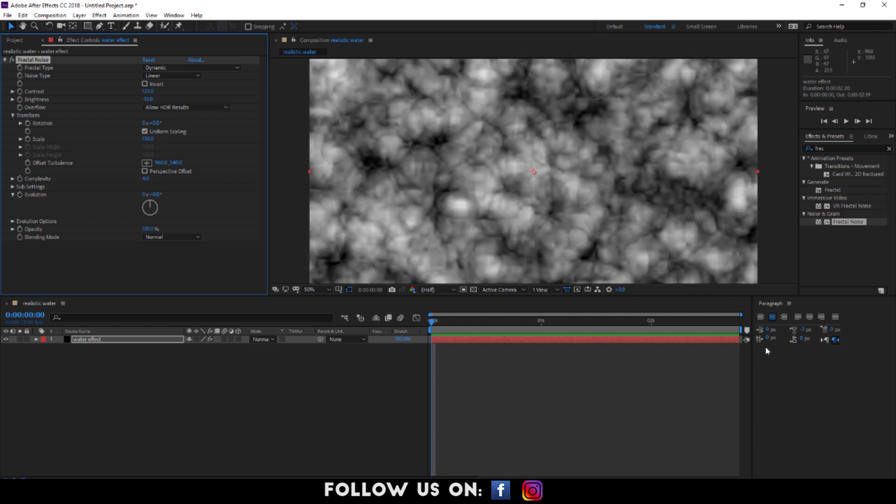
pyautogui.moveTo(441, 319)
pyautogui.mouseDown()
pyautogui.moveTo(454, 320)
pyautogui.moveTo(428, 327)
pyautogui.mouseUp()
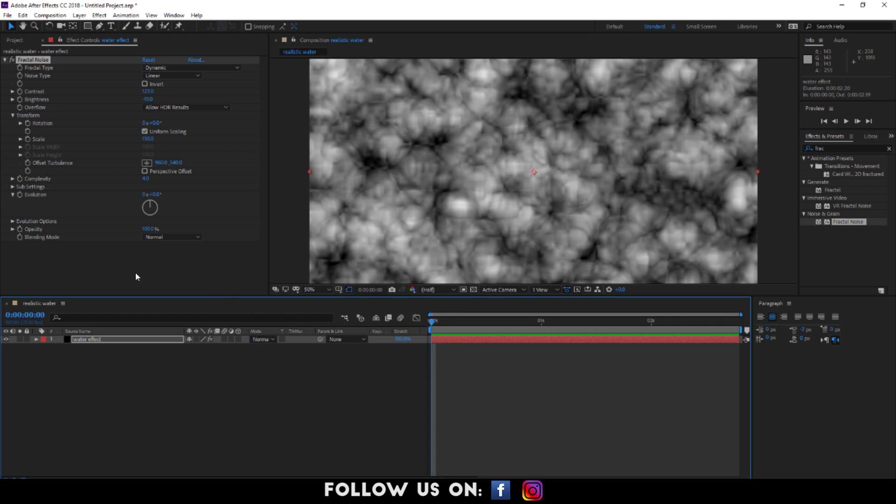
# - Keyframe Offset Turbulence from 960,540 at the start to 1200,540 at the end
pyautogui.click(29, 163)
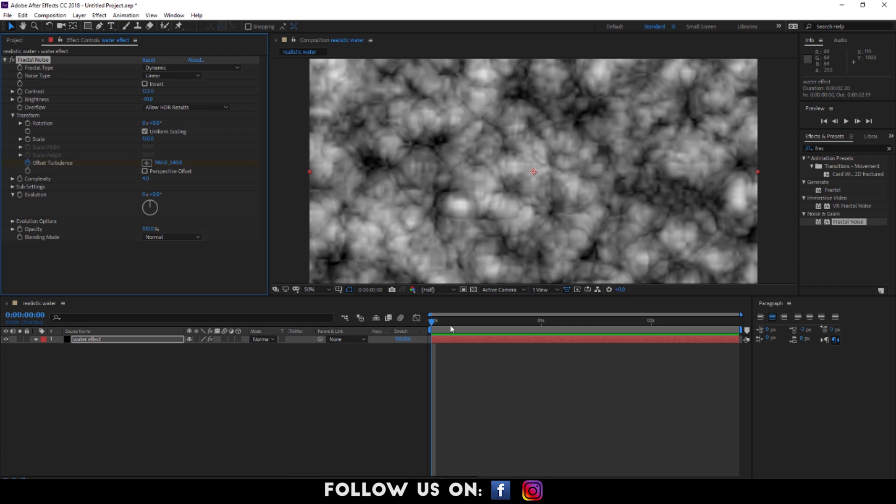
pyautogui.moveTo(451, 329); pyautogui.dragTo(745, 329)
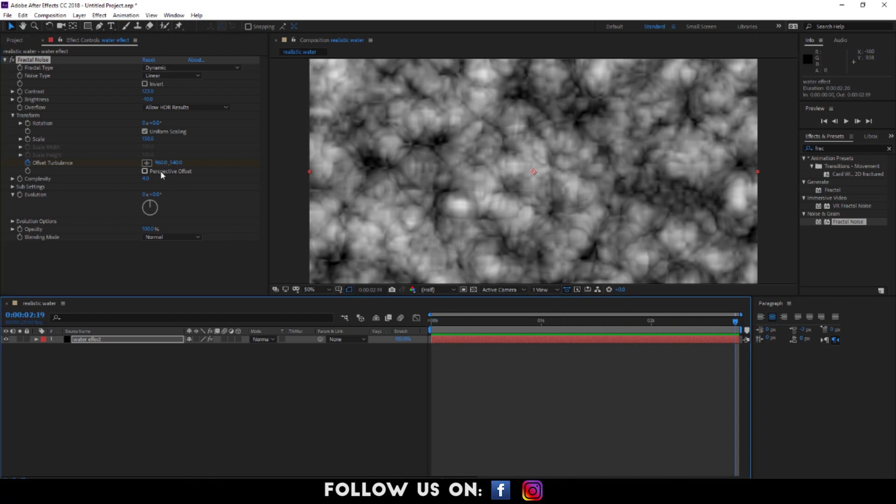
pyautogui.moveTo(160, 163)
pyautogui.mouseDown()
pyautogui.moveTo(364, 177)
pyautogui.moveTo(341, 178)
pyautogui.mouseUp()
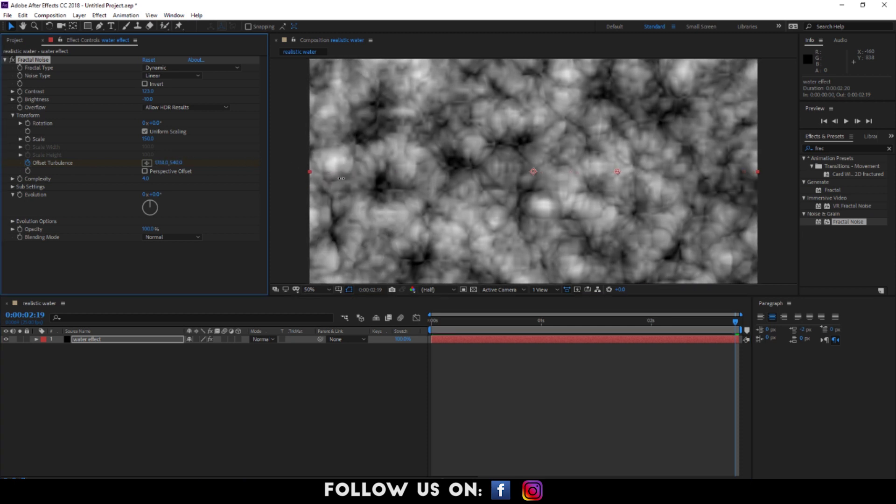
pyautogui.click(161, 163)
pyautogui.press('Return')
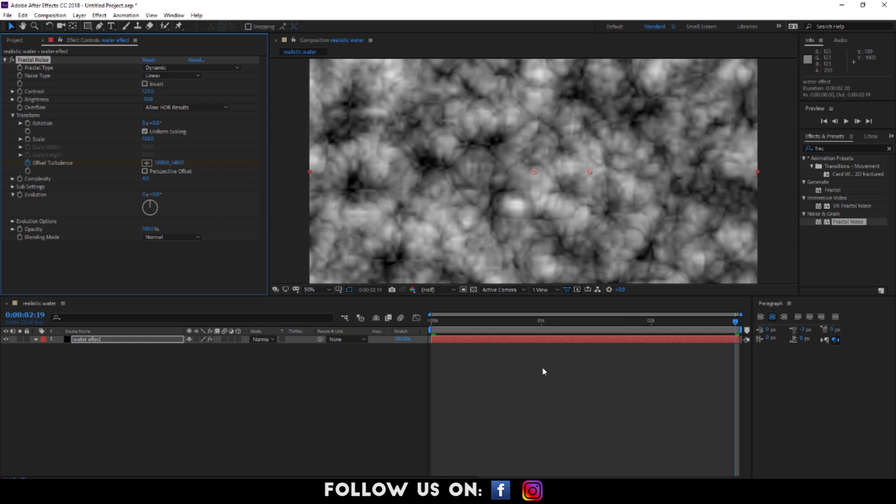
pyautogui.moveTo(537, 328); pyautogui.dragTo(430, 329)
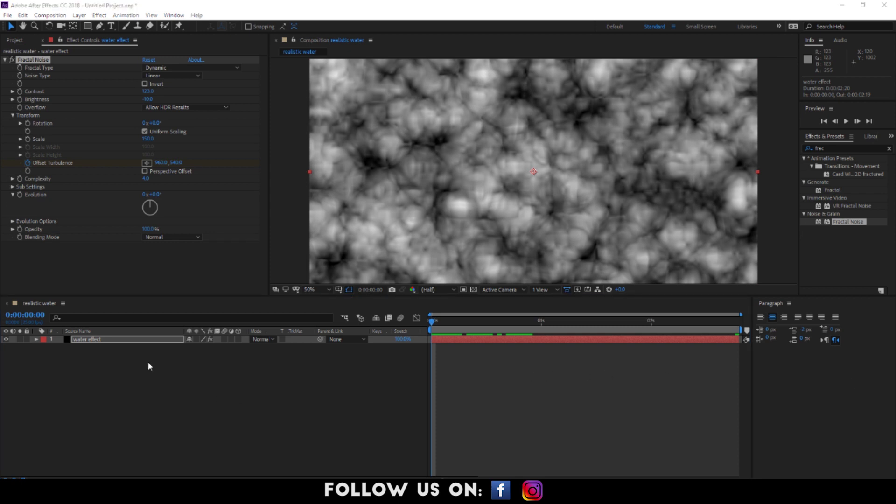
# - Apply Easy Ease to the Offset Turbulence keyframes and preview the drifting noise
pyautogui.click(92, 341)
pyautogui.press('u')
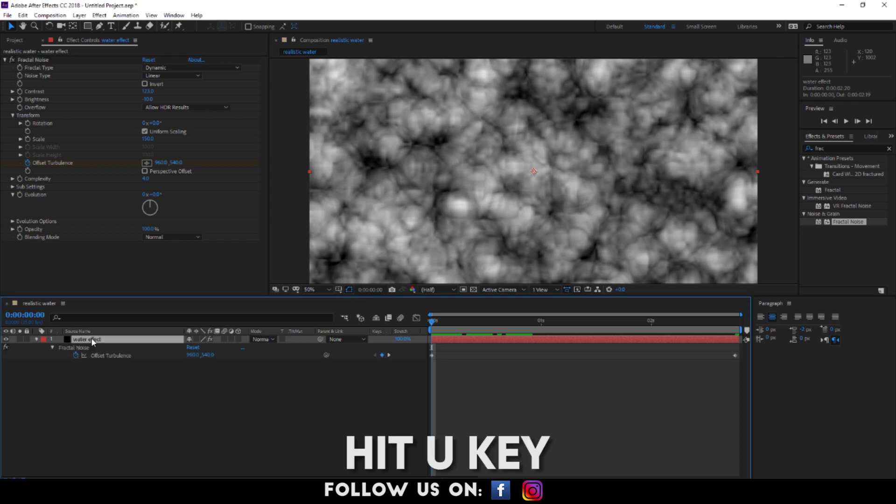
pyautogui.click(431, 355)
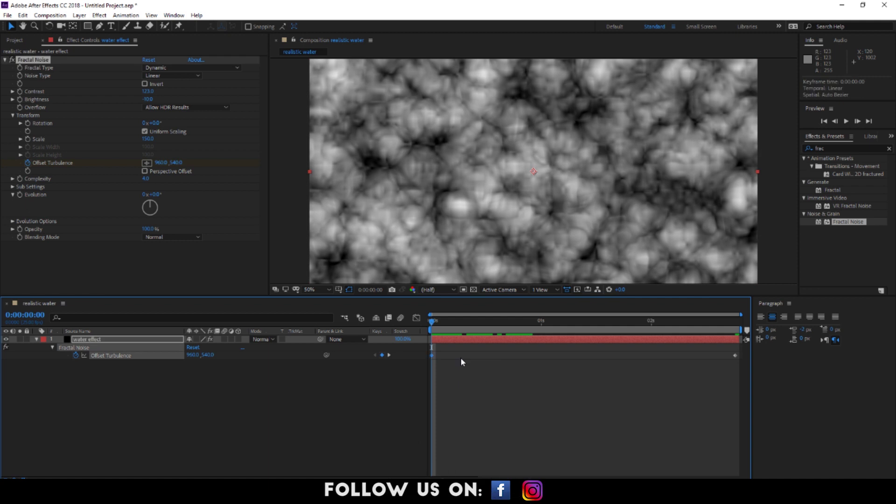
pyautogui.rightClick(736, 356)
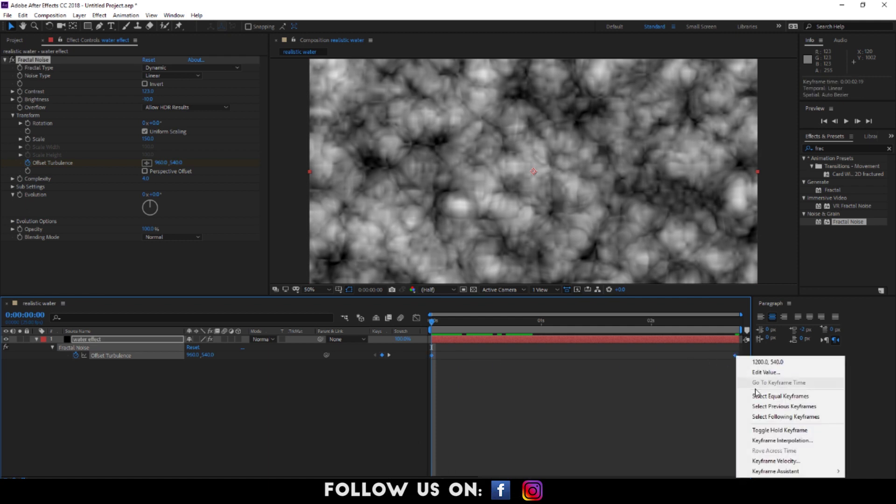
pyautogui.moveTo(772, 472)
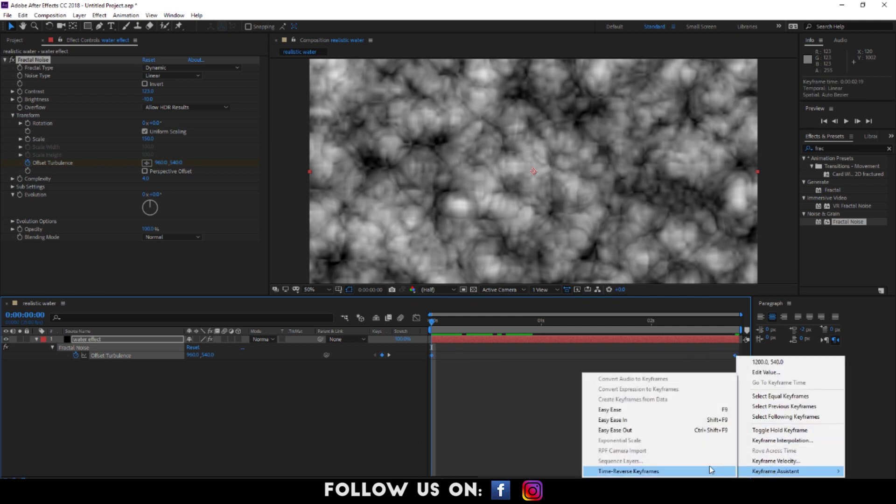
pyautogui.click(631, 409)
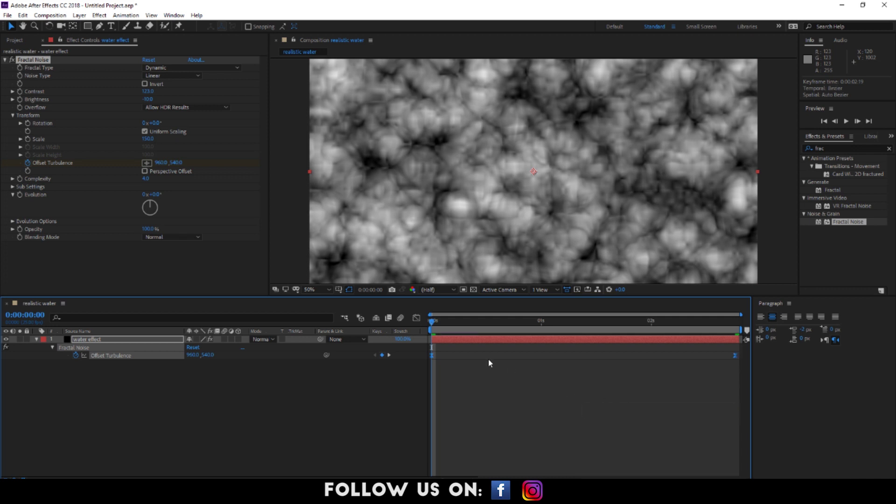
pyautogui.press('space')
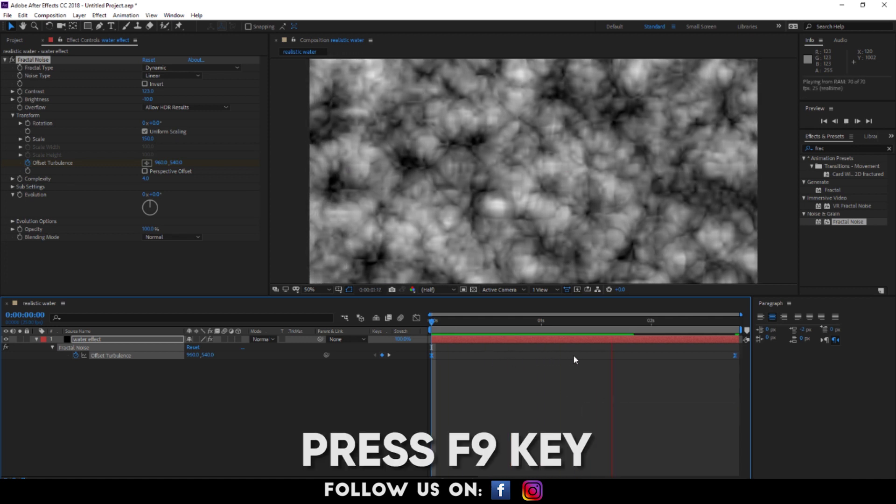
pyautogui.press('space')
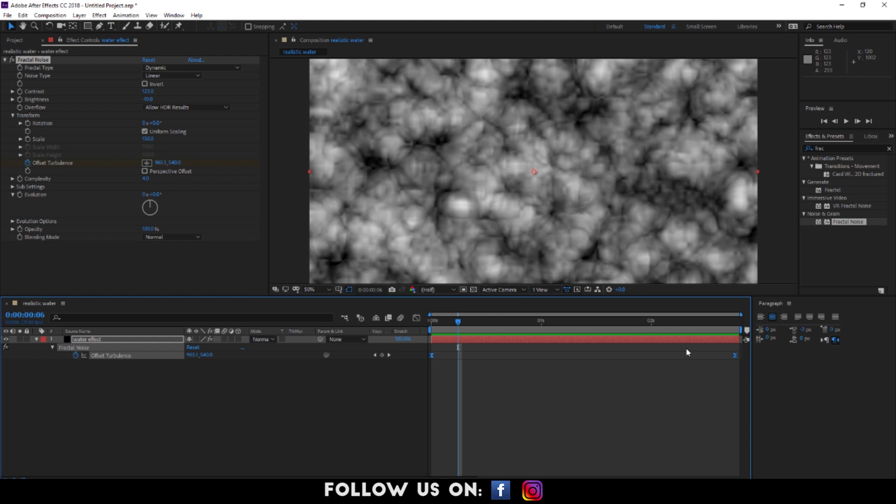
pyautogui.press('Home')
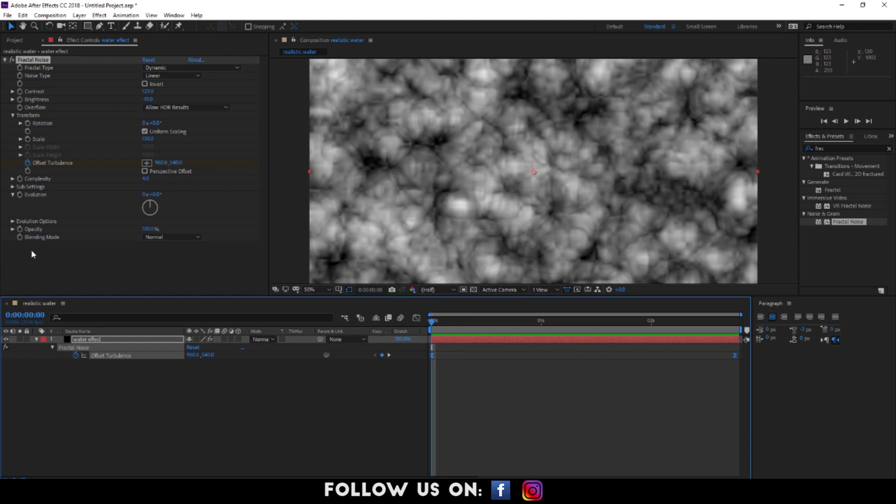
# - Drive Fractal Noise Evolution with the expression time*150 and collapse the effect settings
pyautogui.keyDown('alt'); pyautogui.click(18, 195); pyautogui.keyUp('alt')
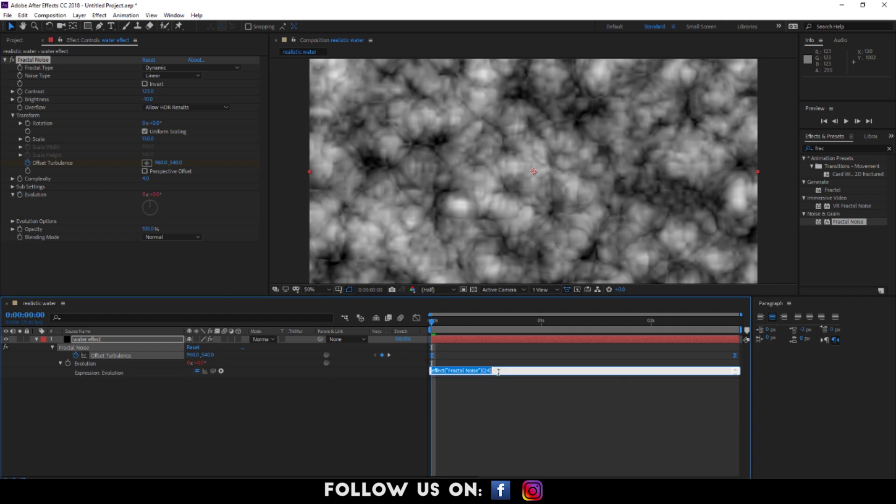
pyautogui.write('time*150')
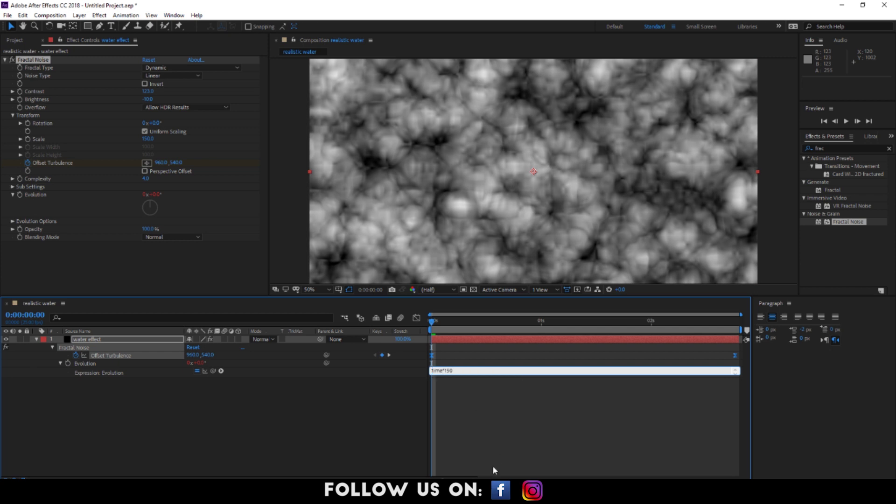
pyautogui.click(493, 465)
pyautogui.click(5, 59)
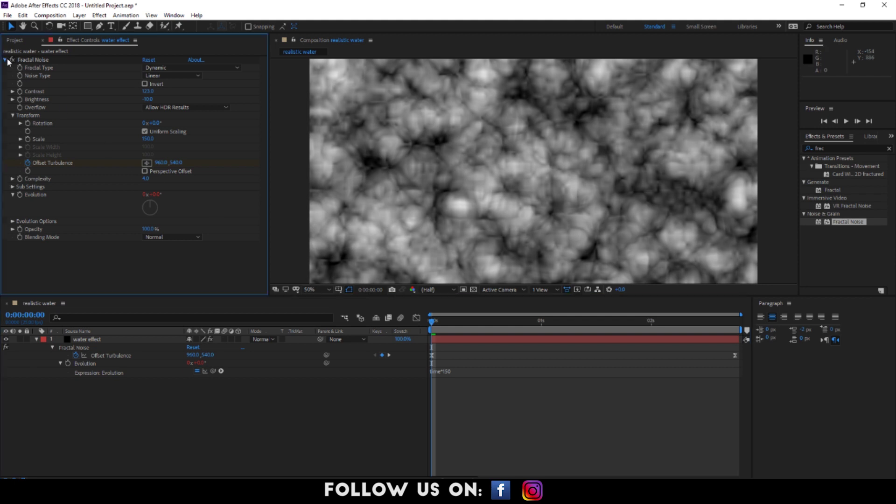
# - Apply the Tritone color correction effect to the water effect layer
pyautogui.press('u')
pyautogui.click(96, 339)
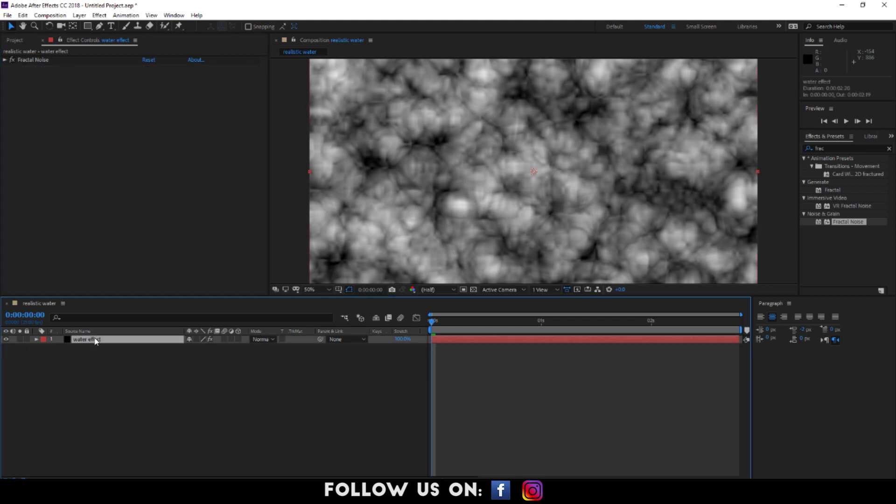
pyautogui.rightClick(96, 340)
pyautogui.moveTo(154, 218)
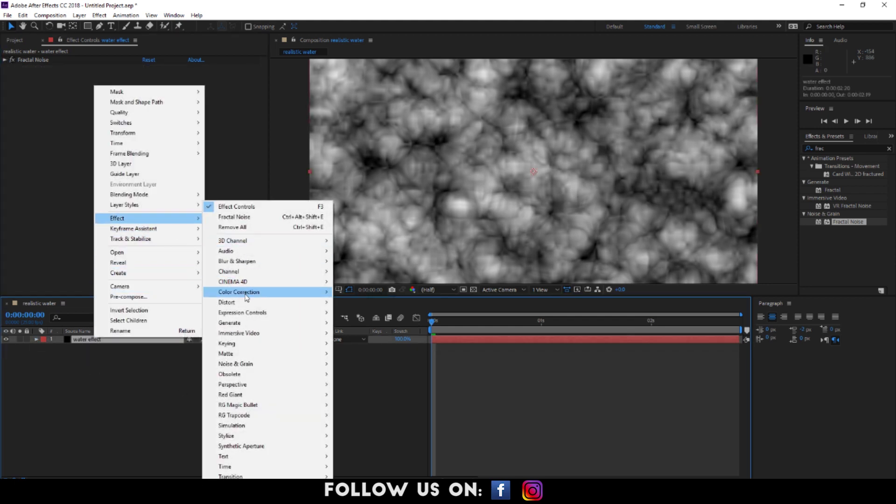
pyautogui.moveTo(247, 298)
pyautogui.click(357, 476)
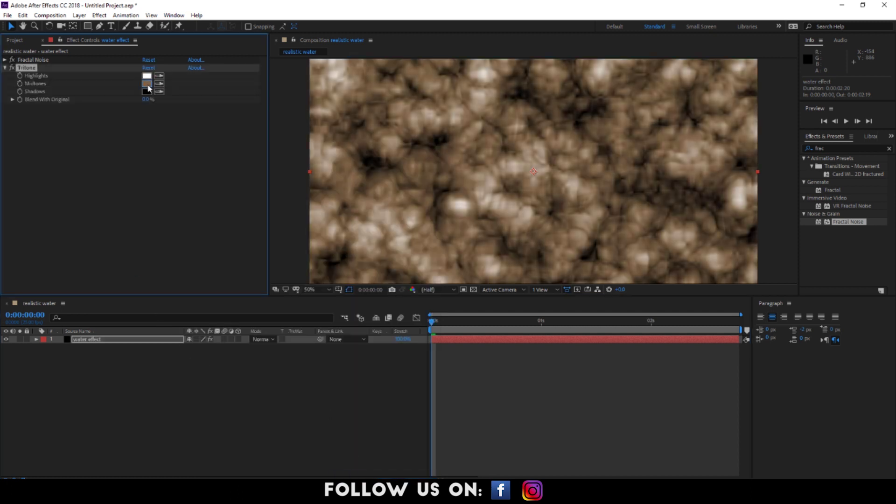
# - Tint the Tritone Midtones a saturated blue and the Shadows a deeper blue
pyautogui.click(148, 86)
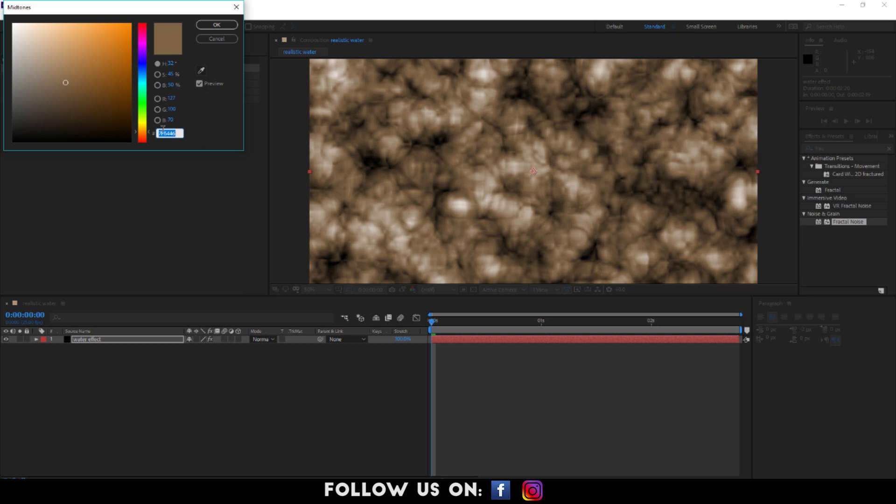
pyautogui.click(143, 79)
pyautogui.moveTo(118, 63)
pyautogui.mouseDown()
pyautogui.moveTo(120, 56)
pyautogui.moveTo(113, 73)
pyautogui.mouseUp()
pyautogui.click(204, 33)
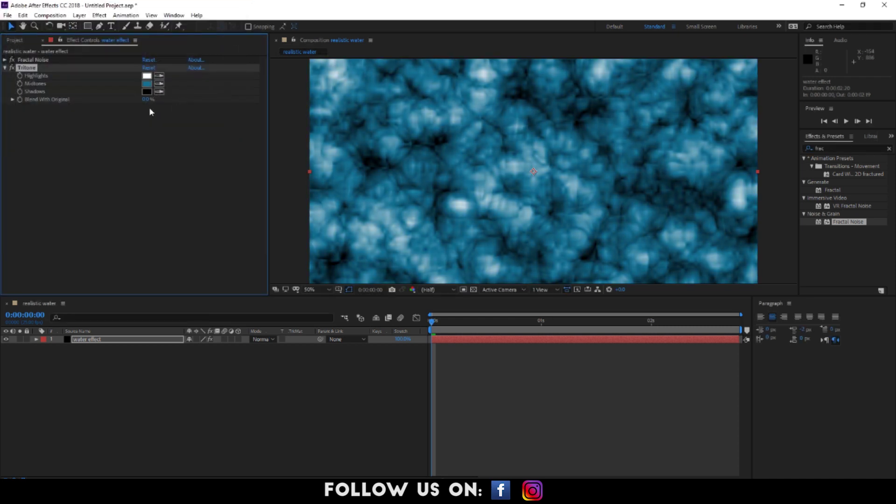
pyautogui.click(148, 97)
pyautogui.click(96, 77)
pyautogui.click(136, 81)
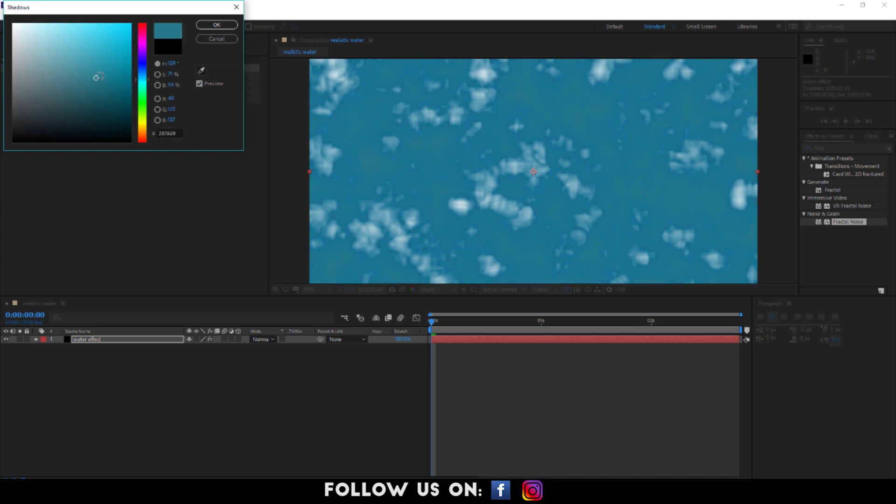
pyautogui.click(111, 72)
pyautogui.moveTo(145, 82); pyautogui.dragTo(143, 74)
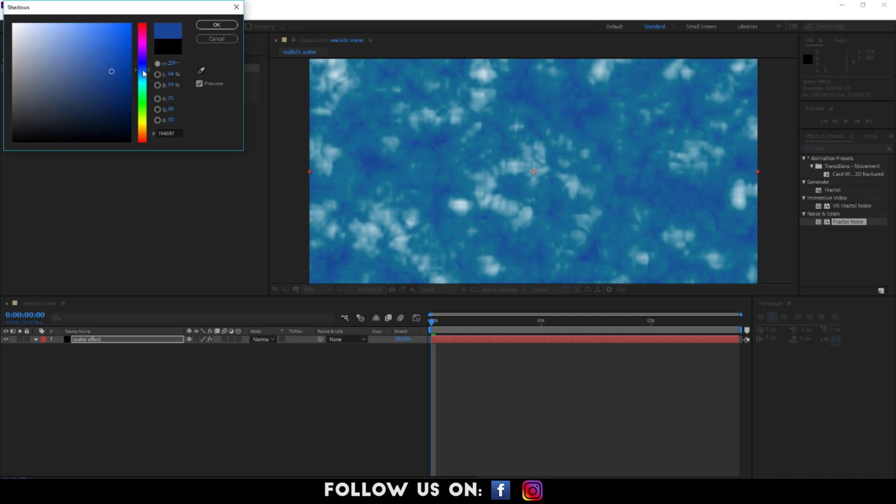
pyautogui.click(217, 25)
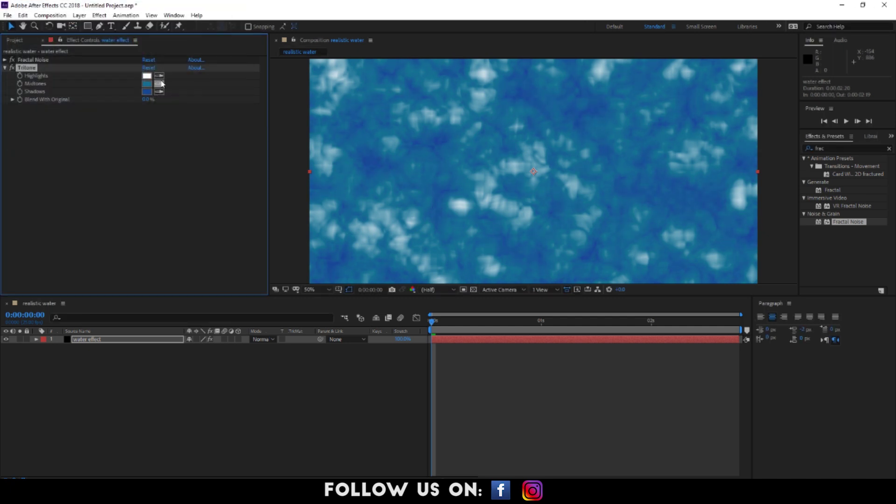
# - Set the Tritone Highlights to nearly white, then pre-compose the water effect layer
pyautogui.click(147, 76)
pyautogui.click(31, 30)
pyautogui.moveTo(31, 30); pyautogui.dragTo(16, 23)
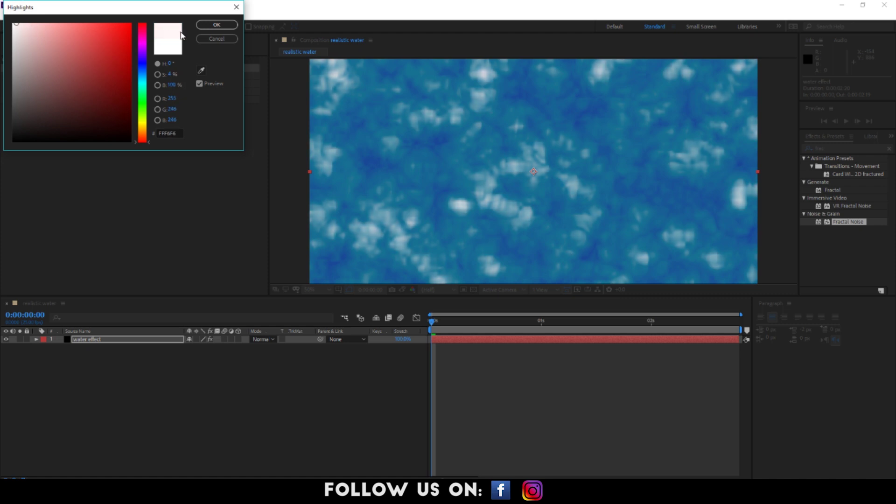
pyautogui.click(214, 25)
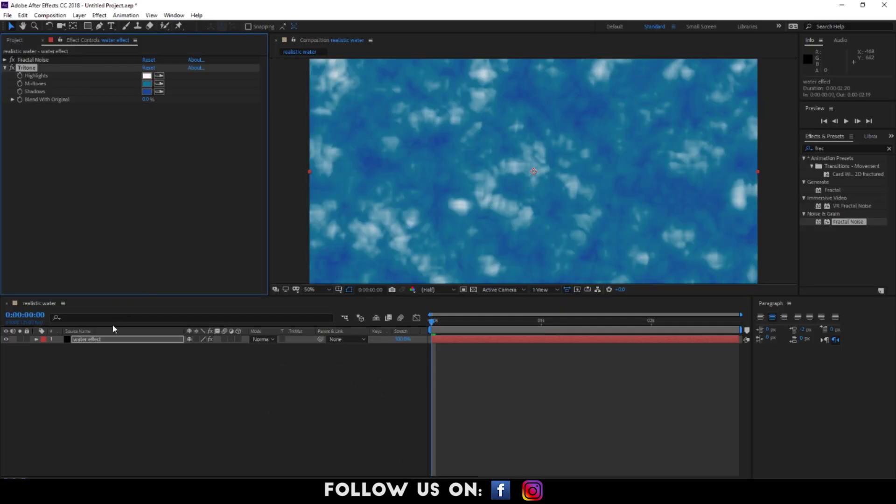
pyautogui.rightClick(92, 340)
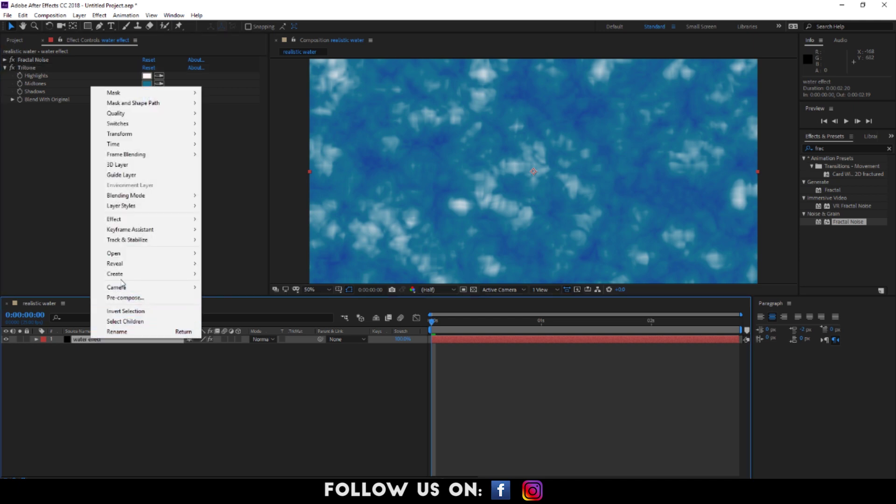
pyautogui.click(124, 298)
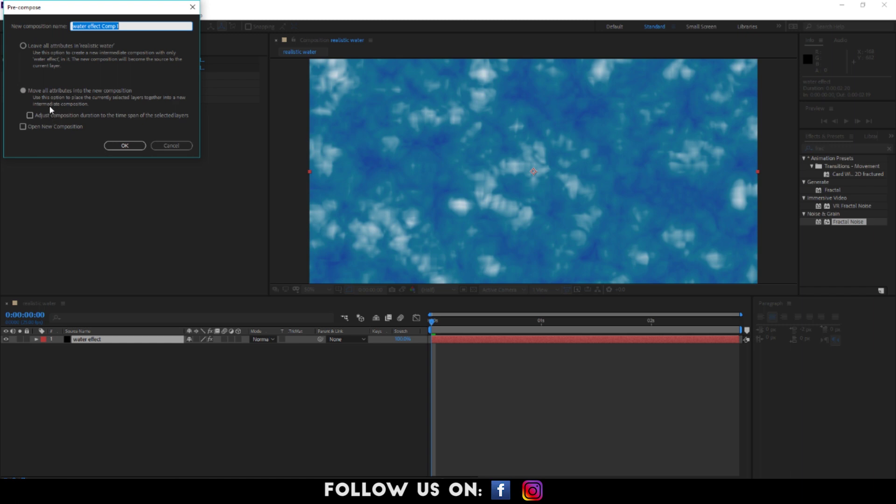
# - Create water effect Comp 1 and apply CC Glass to the precomp layer
pyautogui.click(124, 146)
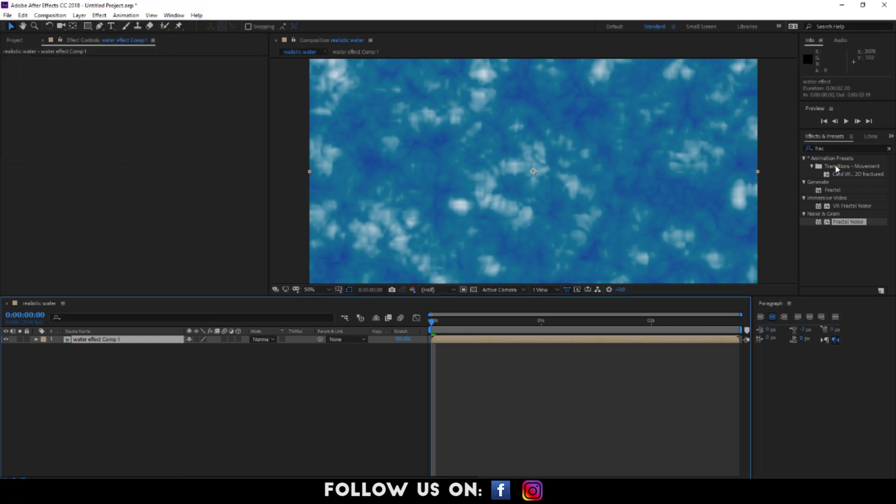
pyautogui.click(835, 148)
pyautogui.write('s')
pyautogui.press('BackSpace')
pyautogui.write('cc gl')
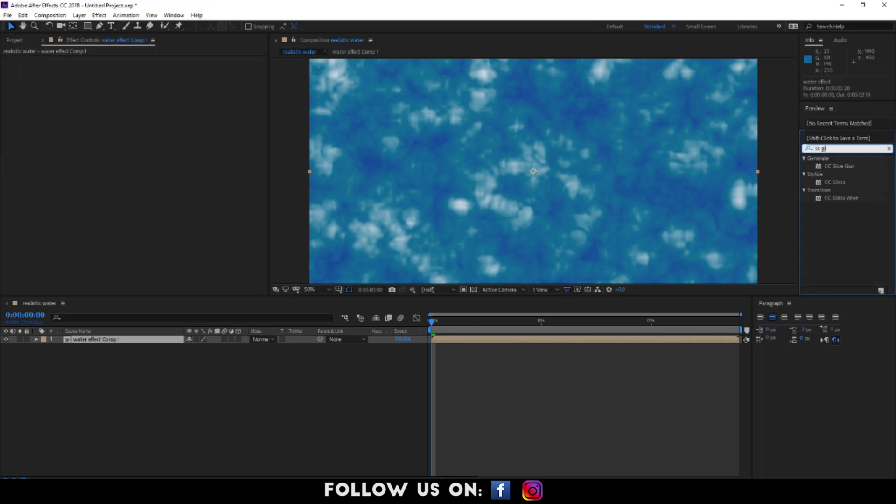
pyautogui.click(835, 183)
pyautogui.moveTo(836, 185); pyautogui.dragTo(545, 189)
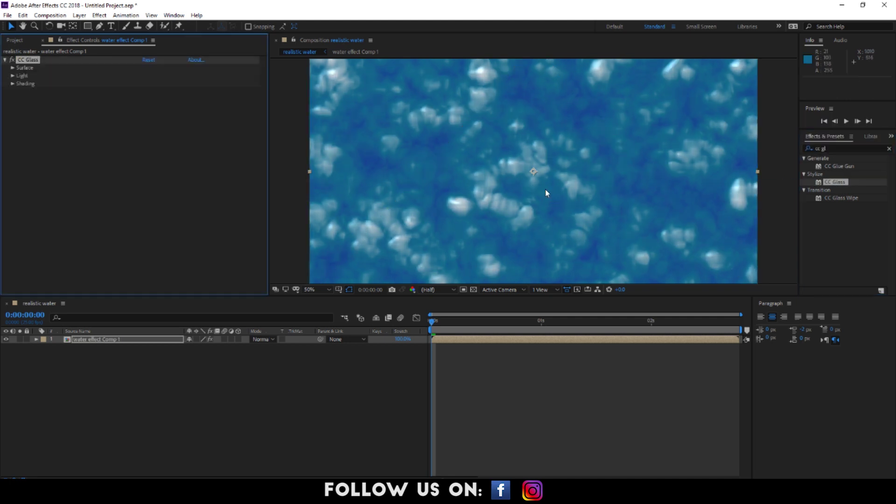
# - Set CC Glass Surface Softness 40, Height 70 and Displacement -100
pyautogui.click(14, 68)
pyautogui.click(147, 92)
pyautogui.write('4')
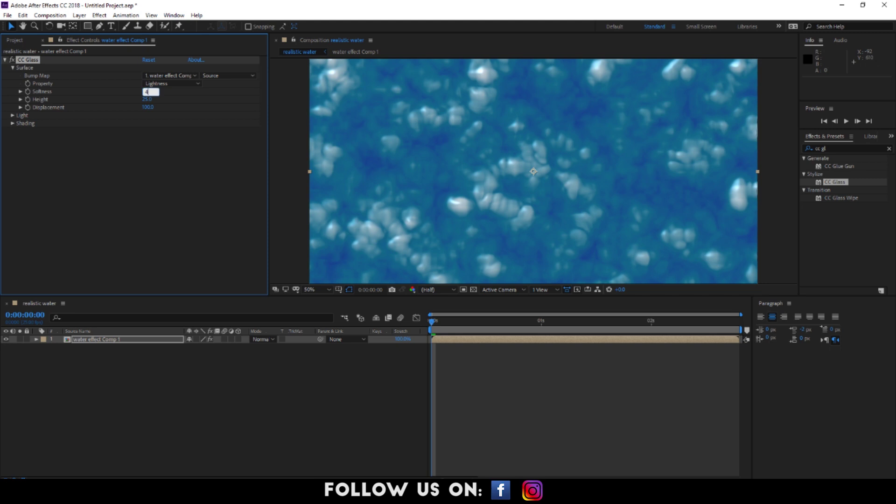
pyautogui.write('0')
pyautogui.press('Return')
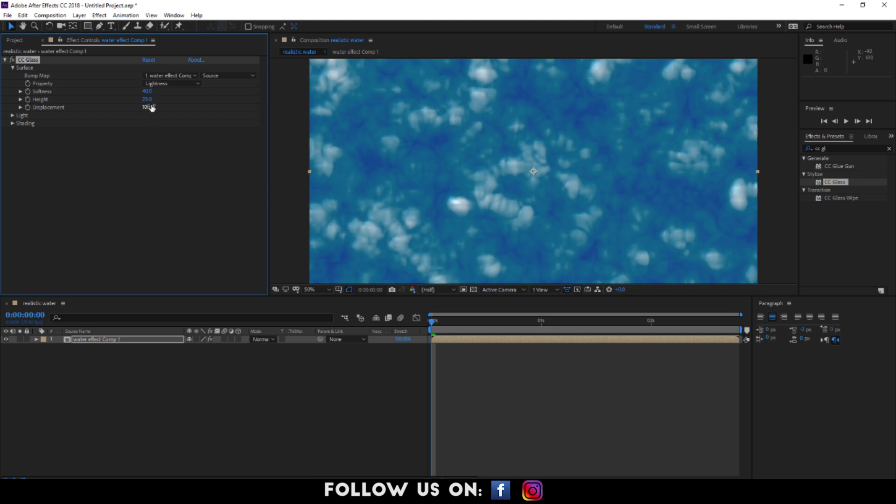
pyautogui.click(148, 99)
pyautogui.write('70')
pyautogui.press('Tab')
pyautogui.write('-')
pyautogui.press('Return')
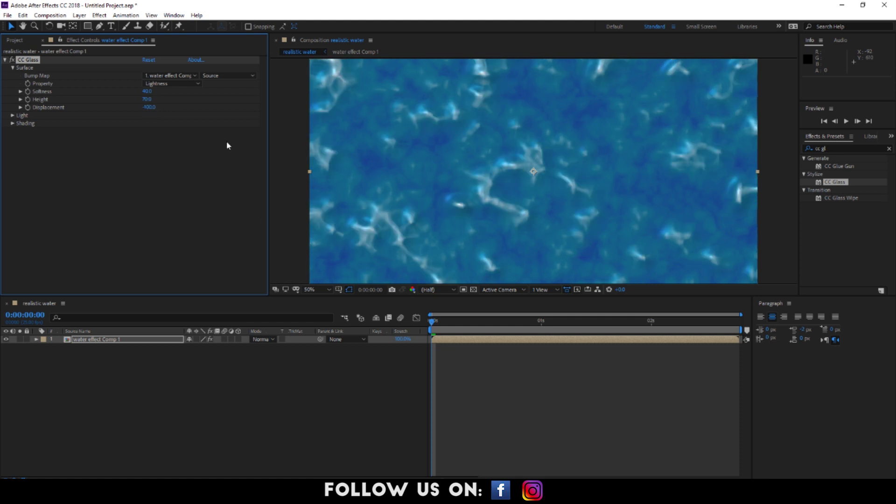
# - Preview the rippling water and scale the precomp layer to 104%
pyautogui.press('space')
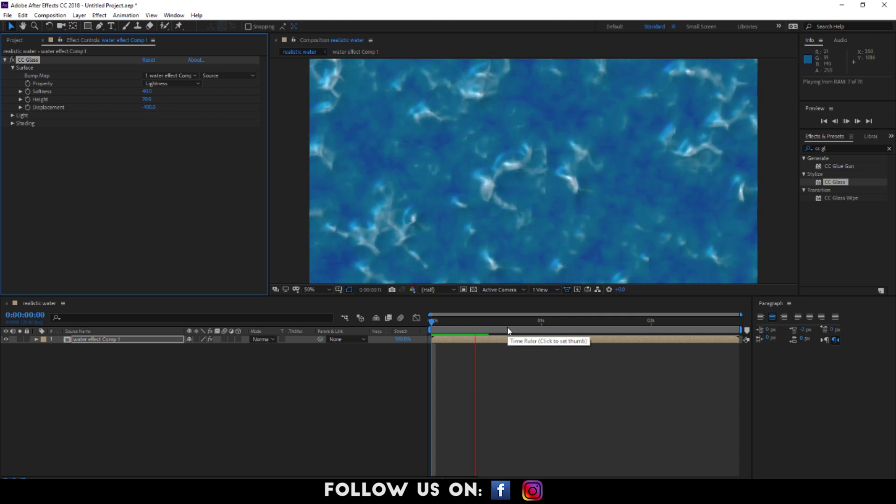
pyautogui.press('`')
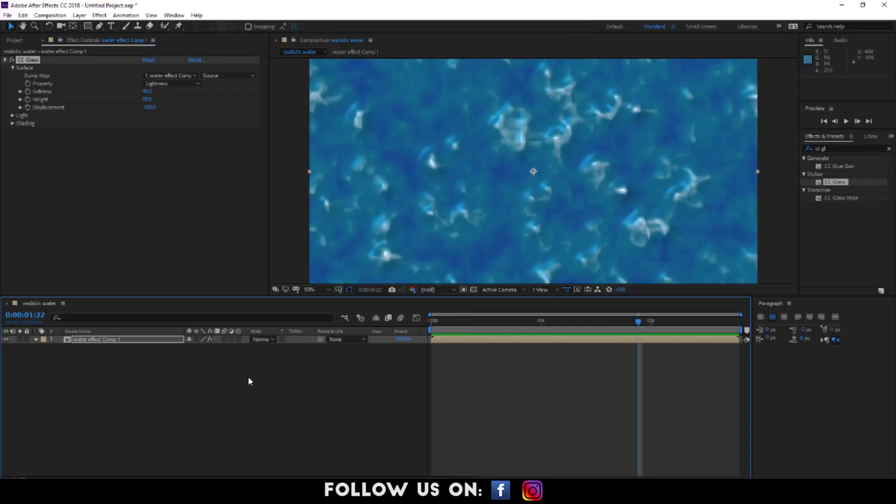
pyautogui.moveTo(217, 348); pyautogui.dragTo(252, 358)
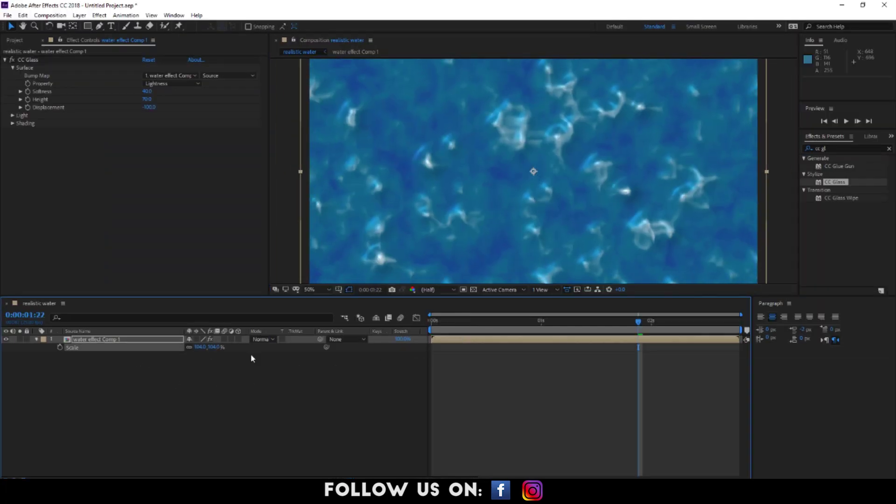
pyautogui.press('space')
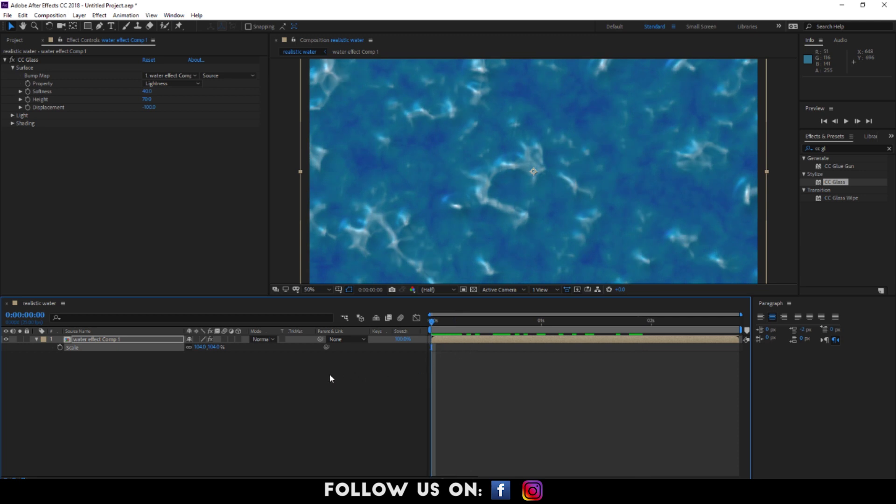
# - Add white two-line 'Realistic water' text, raising 'water' closer with Baseline Shift
pyautogui.rightClick(149, 379)
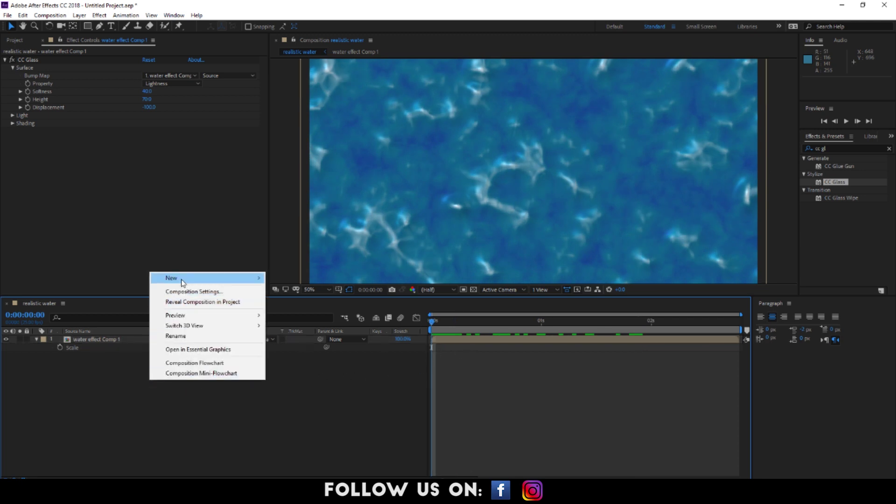
pyautogui.moveTo(182, 283)
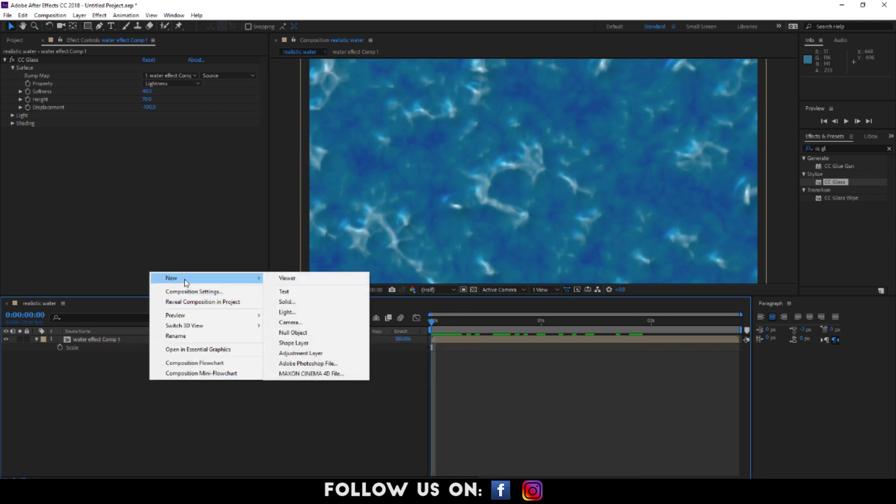
pyautogui.click(289, 291)
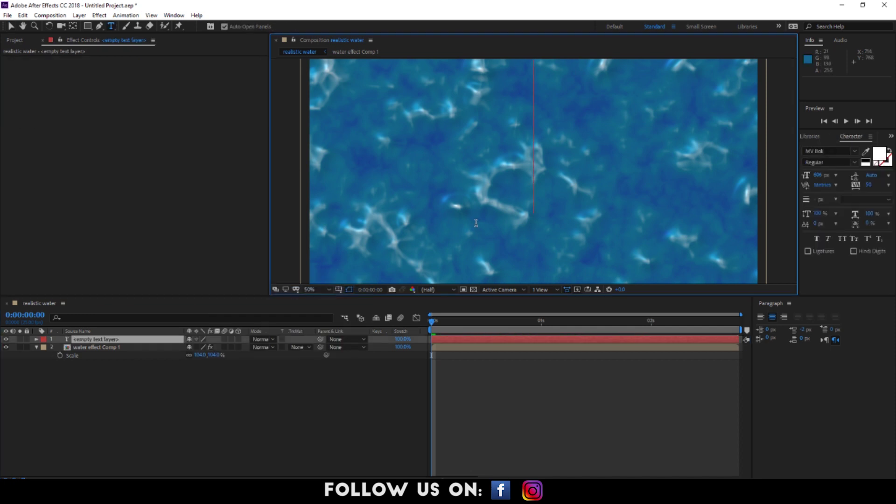
pyautogui.write('Realistic')
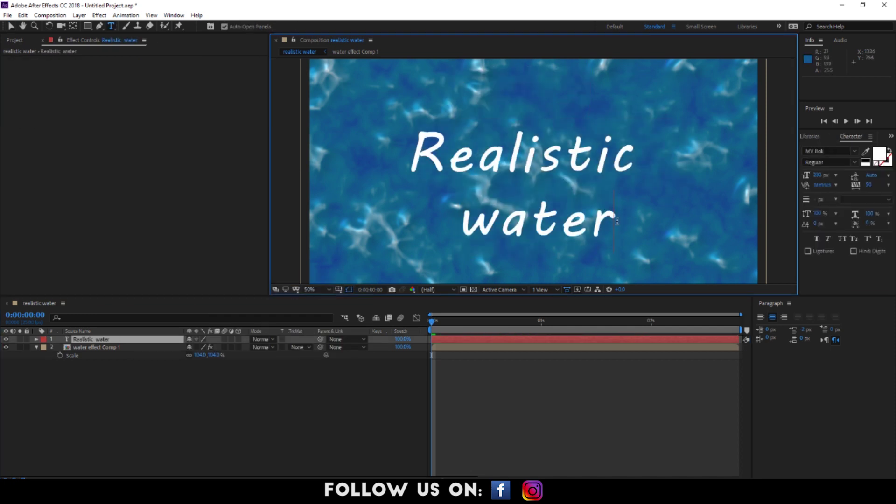
pyautogui.moveTo(475, 224); pyautogui.dragTo(619, 223)
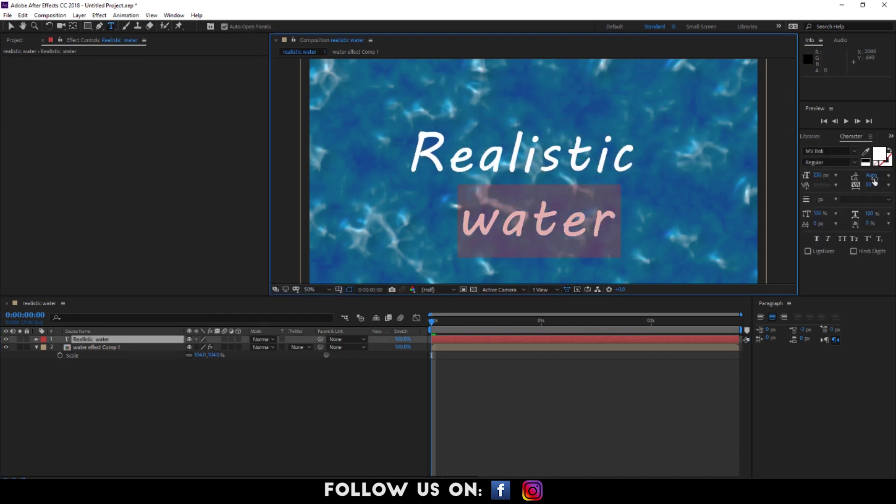
pyautogui.moveTo(817, 223); pyautogui.dragTo(840, 223)
pyautogui.click(460, 203)
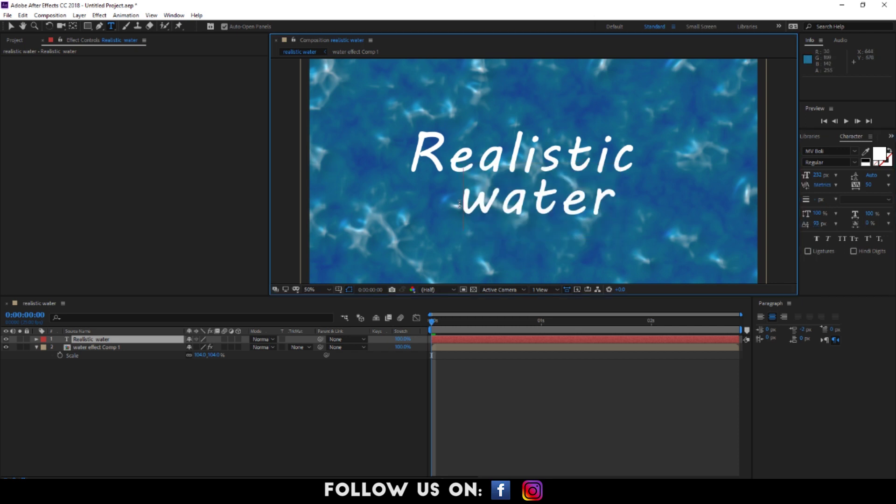
pyautogui.hotkey('ctrl', 'a')
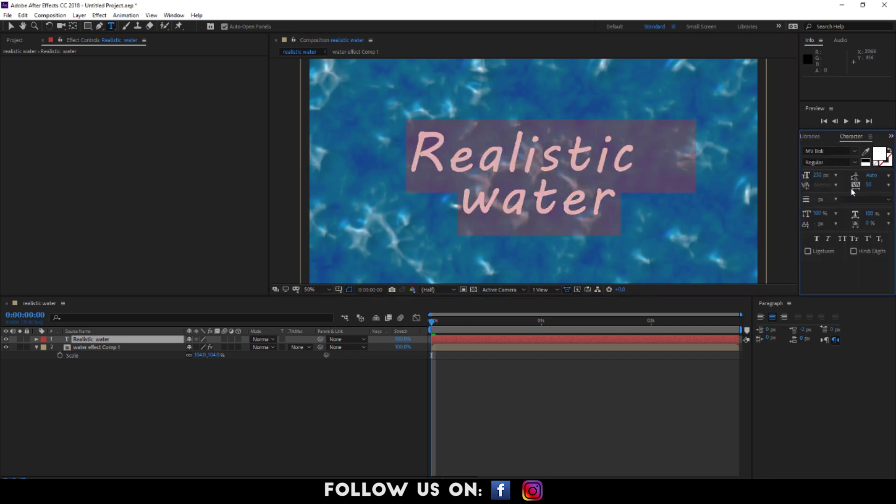
pyautogui.click(10, 27)
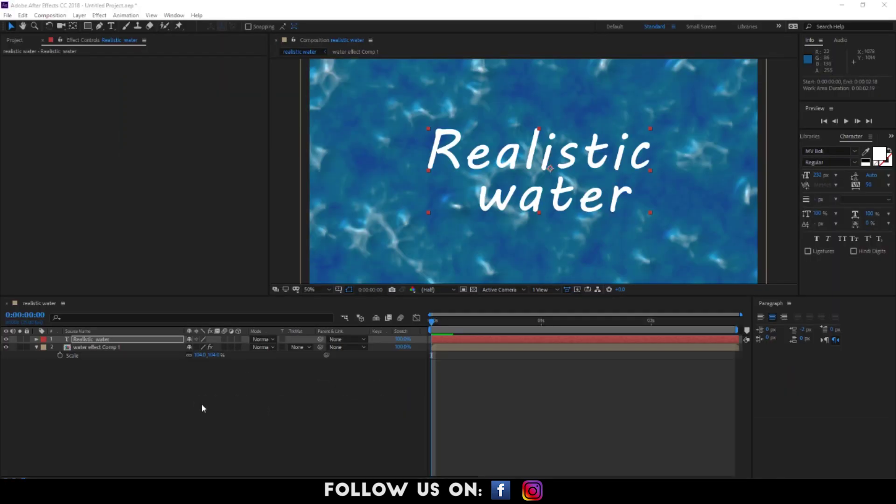
# - Apply CC Vector Blur to the Realistic water text and lower its Amount to about 8
pyautogui.click(108, 365)
pyautogui.rightClick(88, 340)
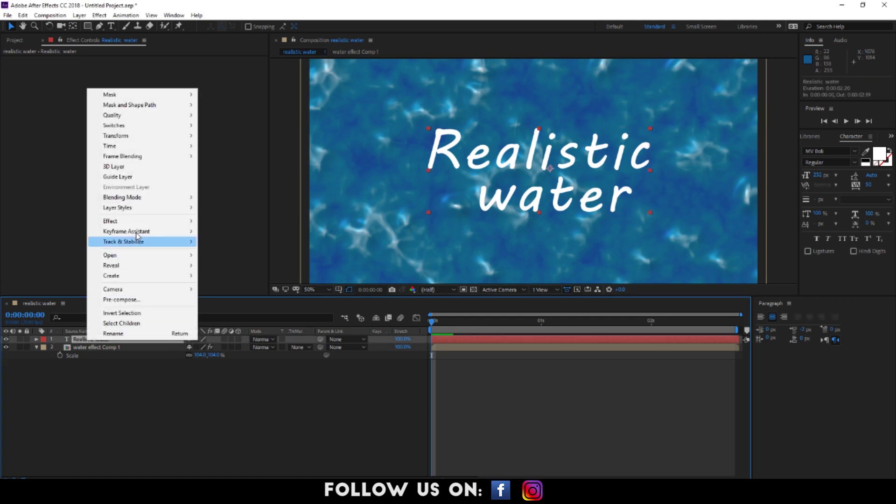
pyautogui.moveTo(145, 227)
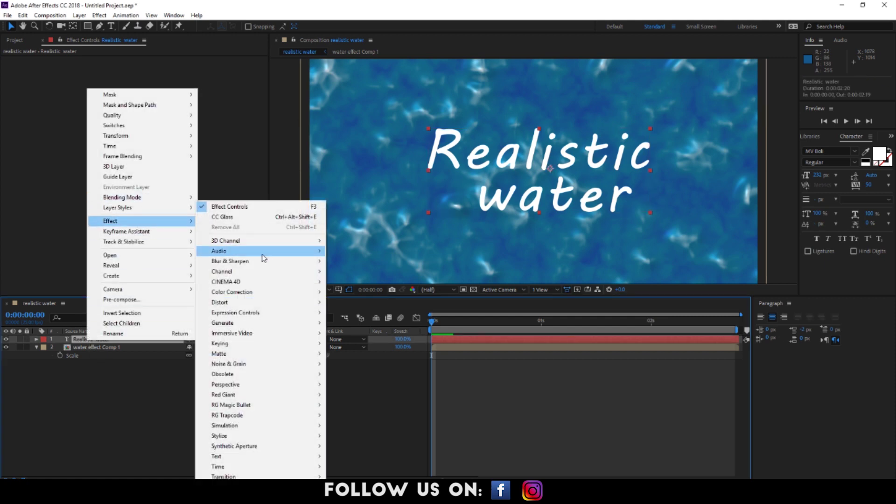
pyautogui.moveTo(258, 261)
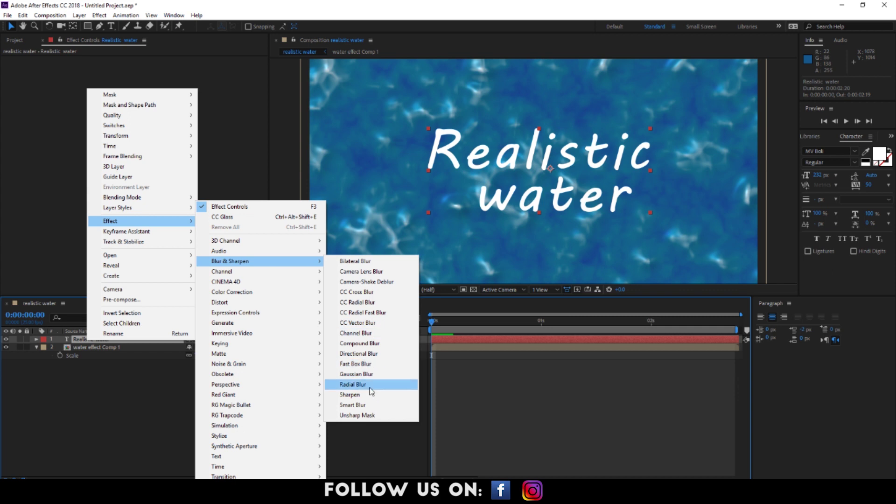
pyautogui.click(364, 323)
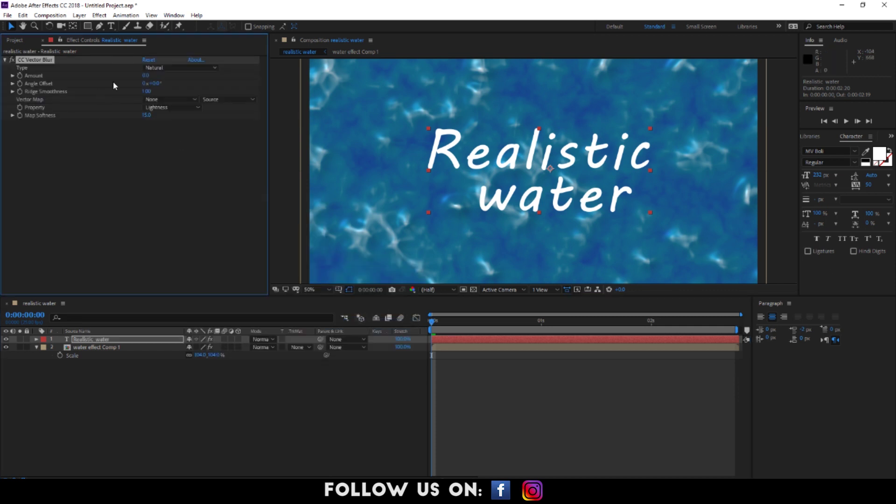
pyautogui.moveTo(145, 76); pyautogui.dragTo(159, 75)
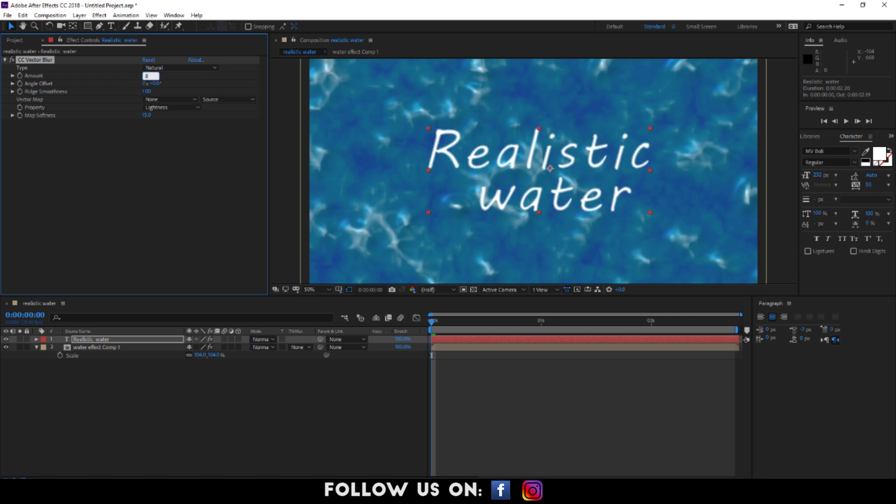
# - Paste a copy of the water effect noise layer from water effect Comp 1 into realistic water
pyautogui.doubleClick(104, 347)
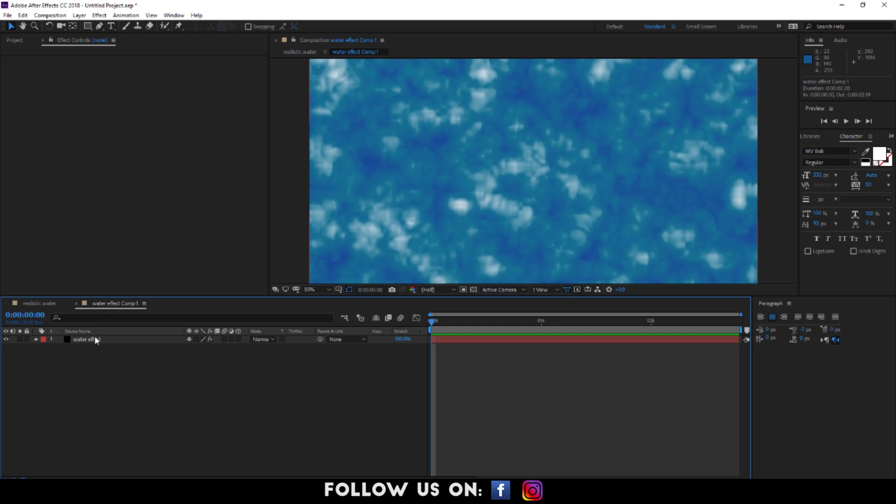
pyautogui.click(91, 340)
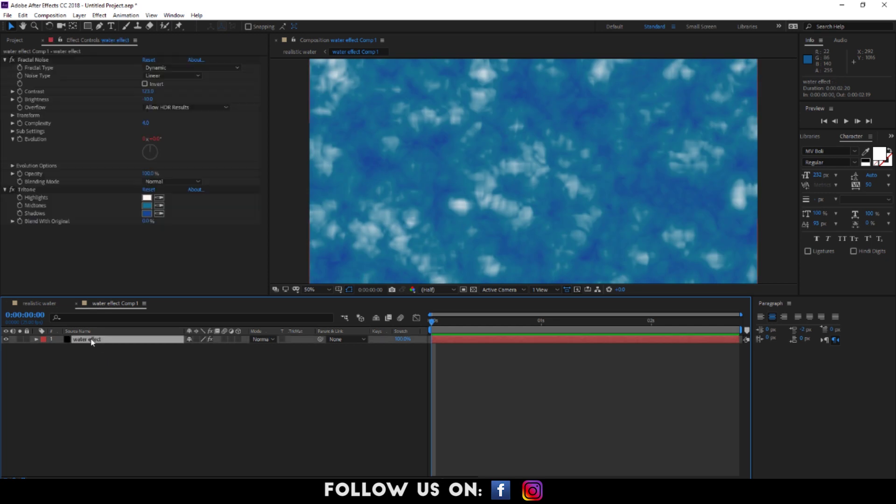
pyautogui.click(49, 304)
pyautogui.click(139, 389)
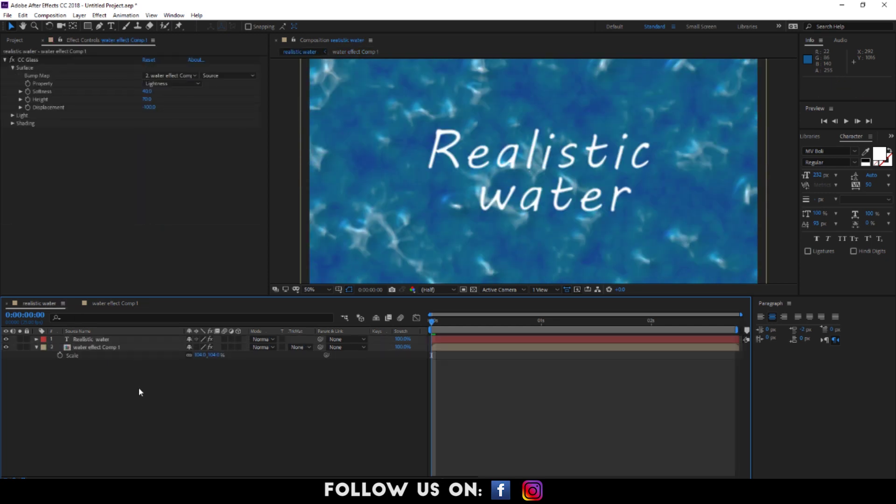
pyautogui.hotkey('ctrl', 'v')
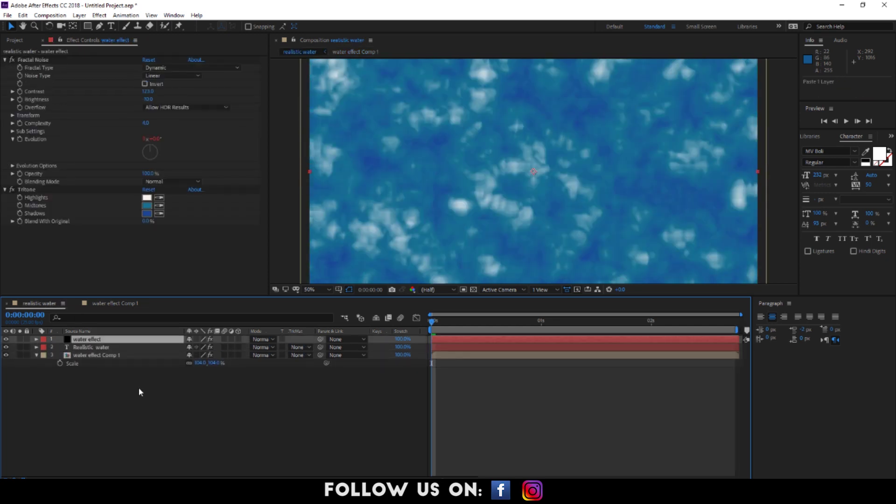
# - Delete the Tritone effect from the pasted layer, leaving grayscale noise
pyautogui.click(11, 191)
pyautogui.click(10, 192)
pyautogui.click(11, 192)
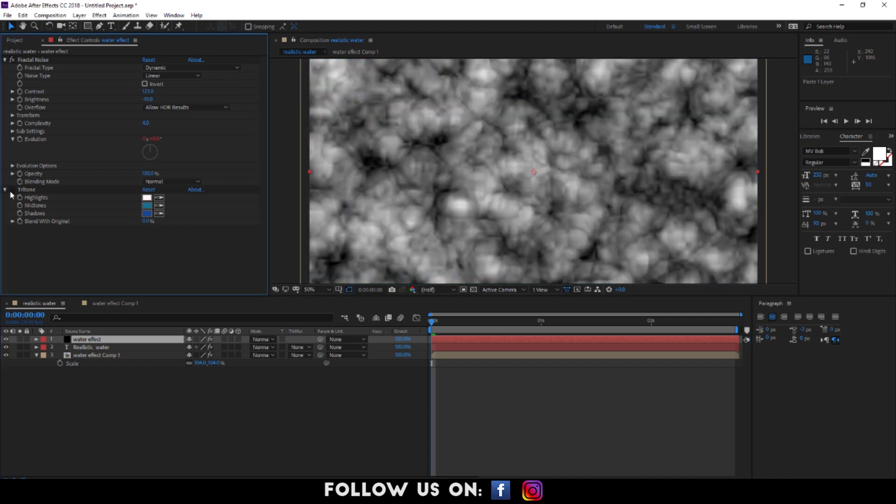
pyautogui.click(11, 191)
pyautogui.click(28, 192)
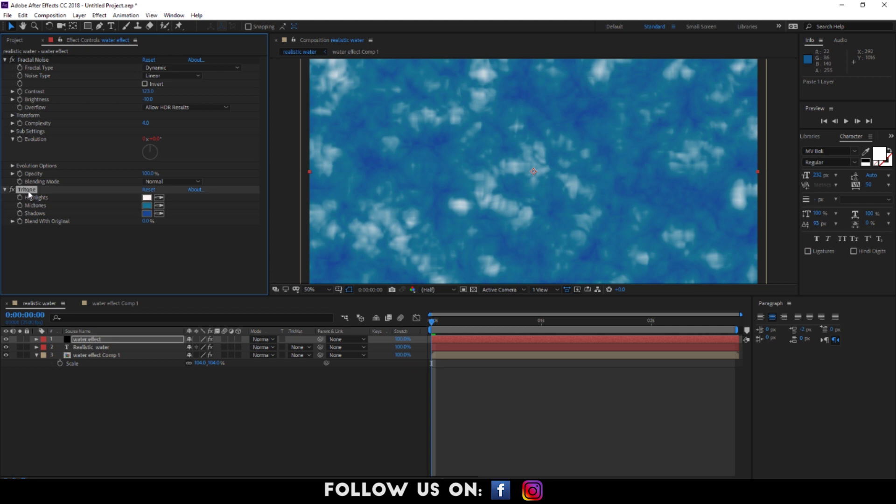
pyautogui.press('Delete')
pyautogui.click(10, 344)
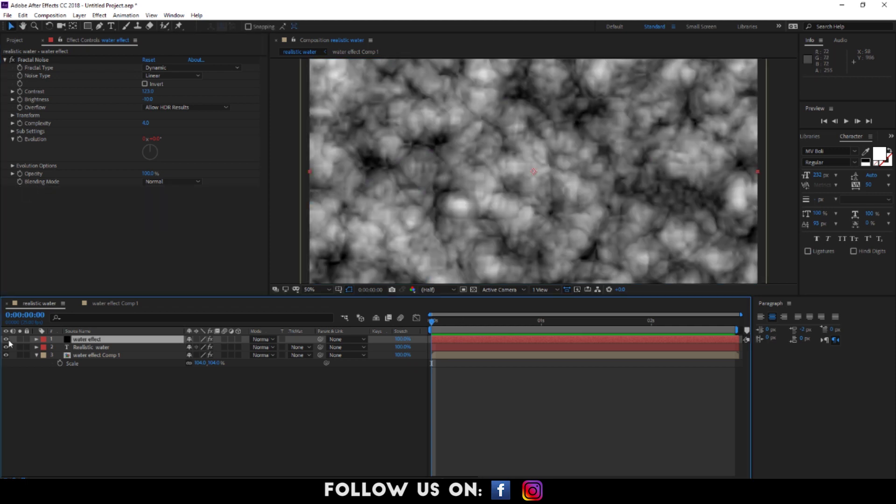
# - Pre-compose the gray noise copy as 'displacement map' and select the Realistic water layer
pyautogui.rightClick(80, 342)
pyautogui.click(116, 298)
pyautogui.write('cement map')
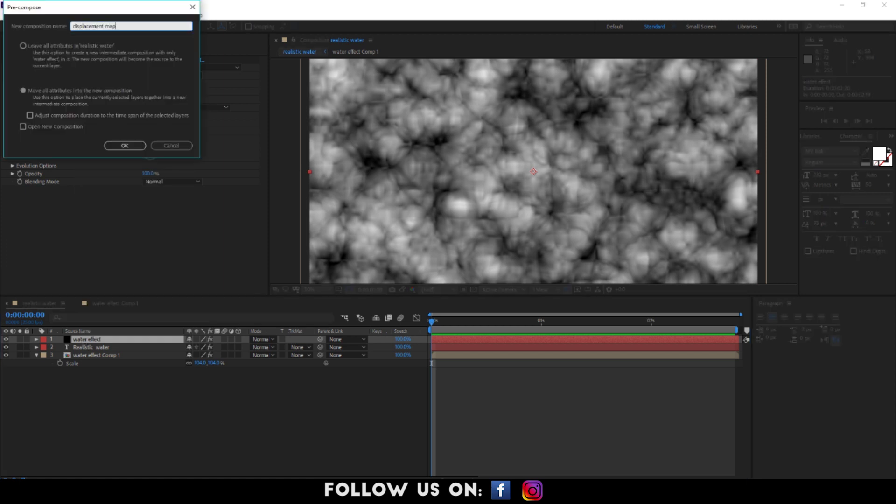
pyautogui.press('Return')
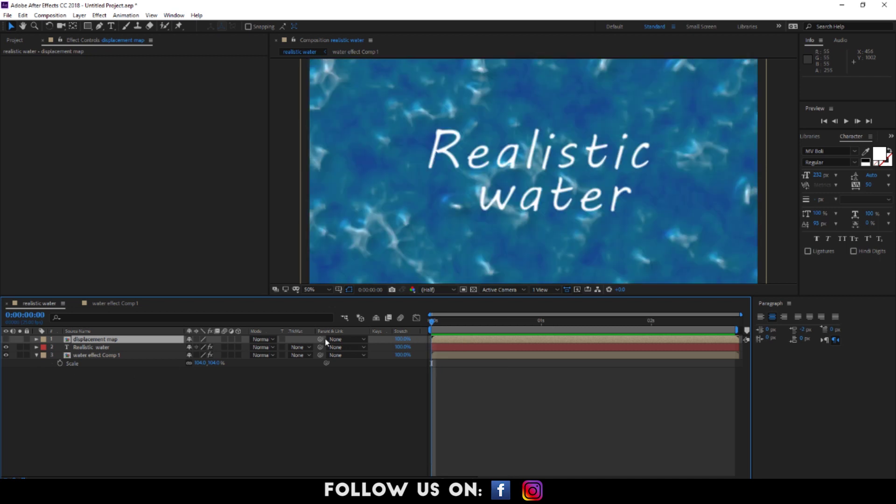
pyautogui.click(91, 348)
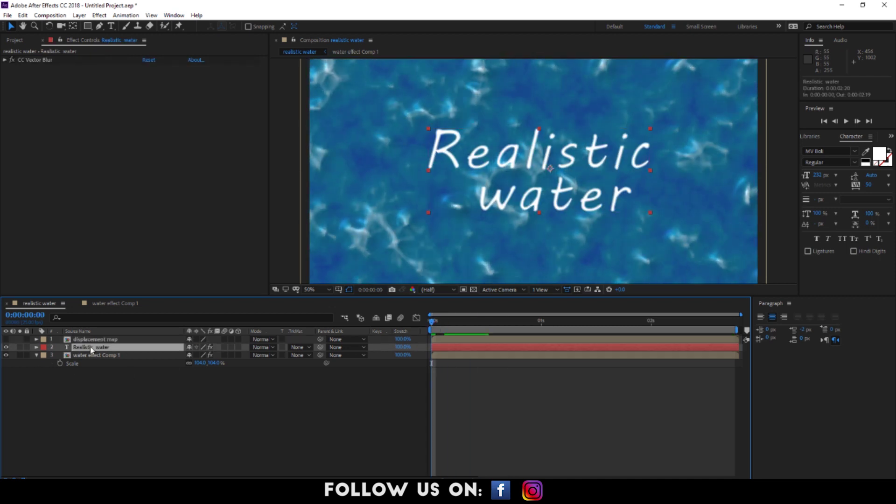
# - Search Effects & Presets for 'displ' and apply Displacement Map to the Realistic water text
pyautogui.hotkey('ctrl', '5')
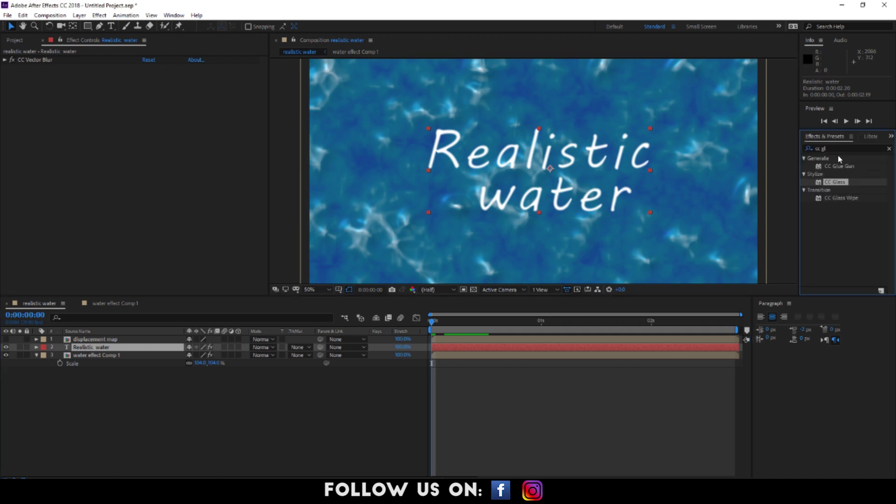
pyautogui.press('BackSpace')
pyautogui.press('BackSpace')
pyautogui.press('BackSpace')
pyautogui.press('BackSpace')
pyautogui.press('BackSpace')
pyautogui.write('displ')
pyautogui.moveTo(846, 197); pyautogui.dragTo(491, 191)
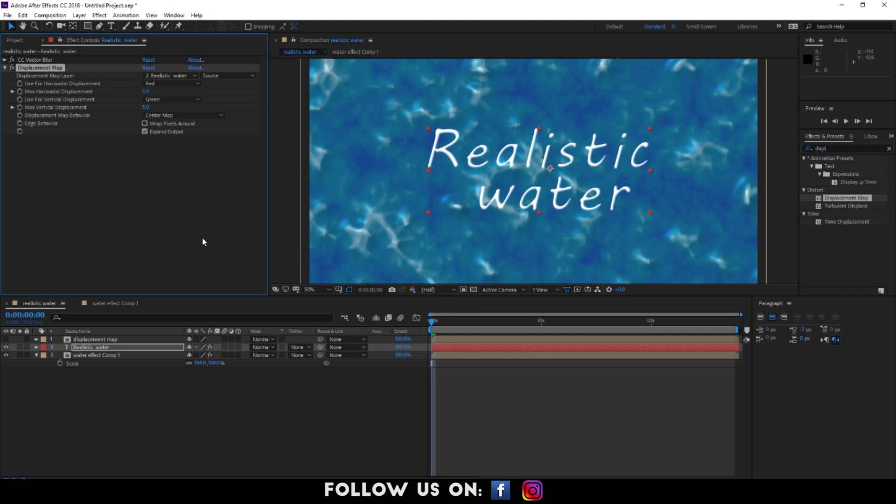
# - Use the displacement map layer as Map Layer, with 20 horizontal and vertical max displacement
pyautogui.click(170, 75)
pyautogui.click(177, 98)
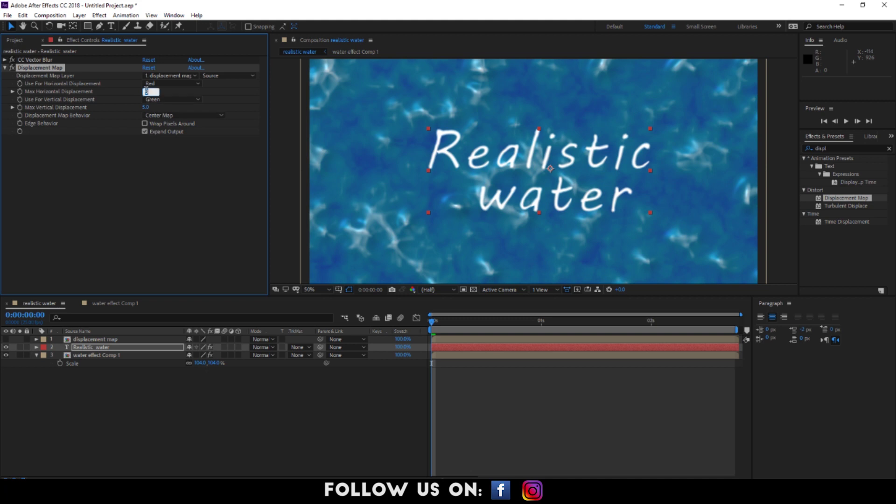
pyautogui.write('20')
pyautogui.press('Return')
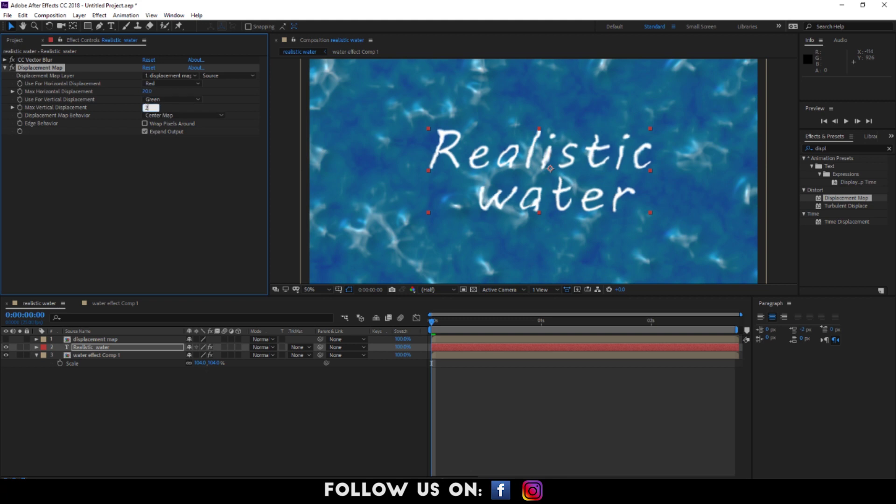
pyautogui.press('Return')
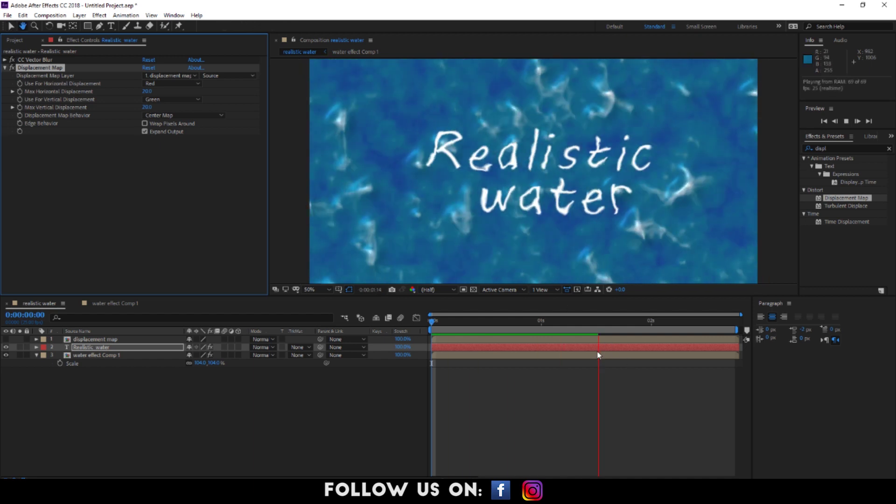
# - Restart the preview from the beginning and maximize the Composition panel to watch it play
pyautogui.click(600, 322)
pyautogui.press('space')
pyautogui.click(377, 355)
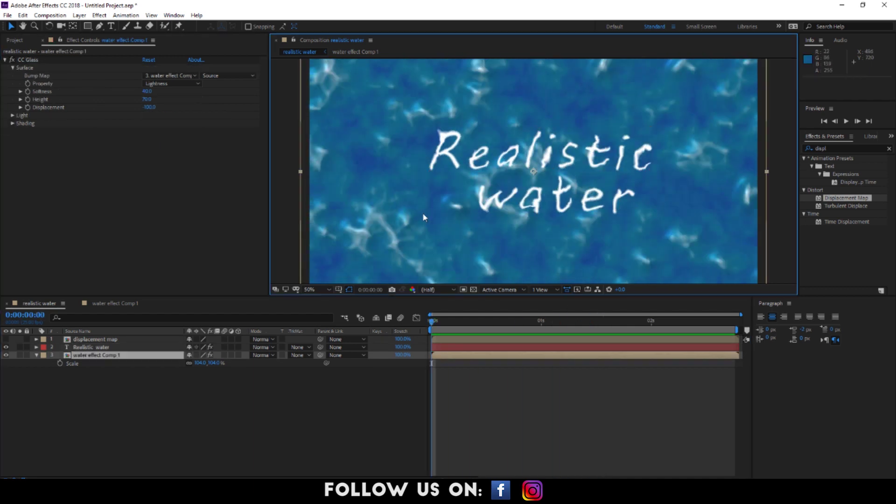
pyautogui.press('`')
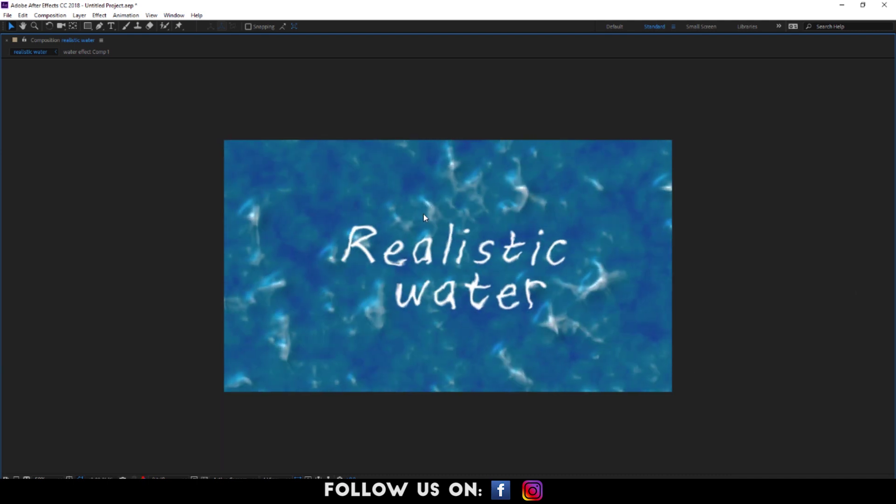